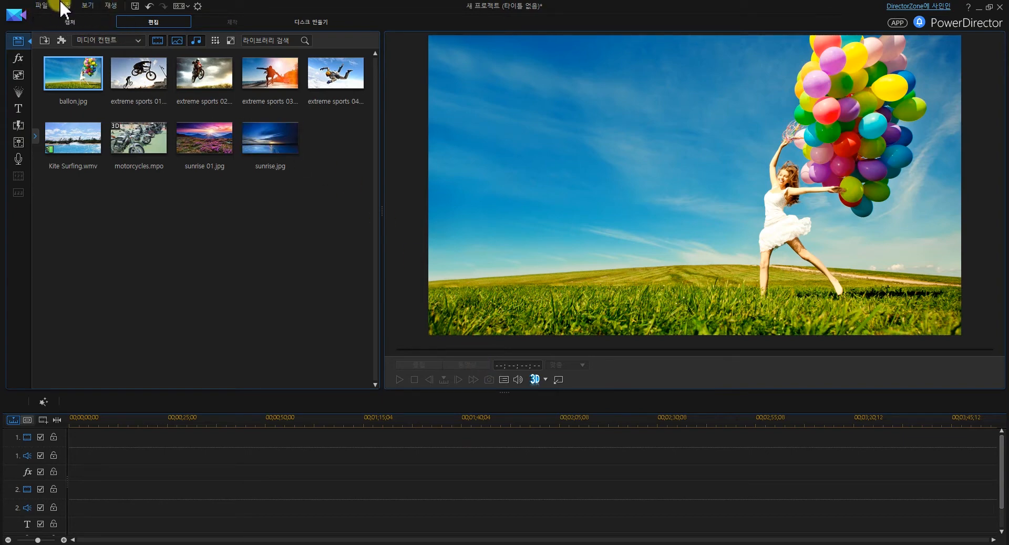
Look over the project aspect ratio options and the audio mixing room, returning to the media room
{"action": "left_click", "coordinate": [182, 8]}
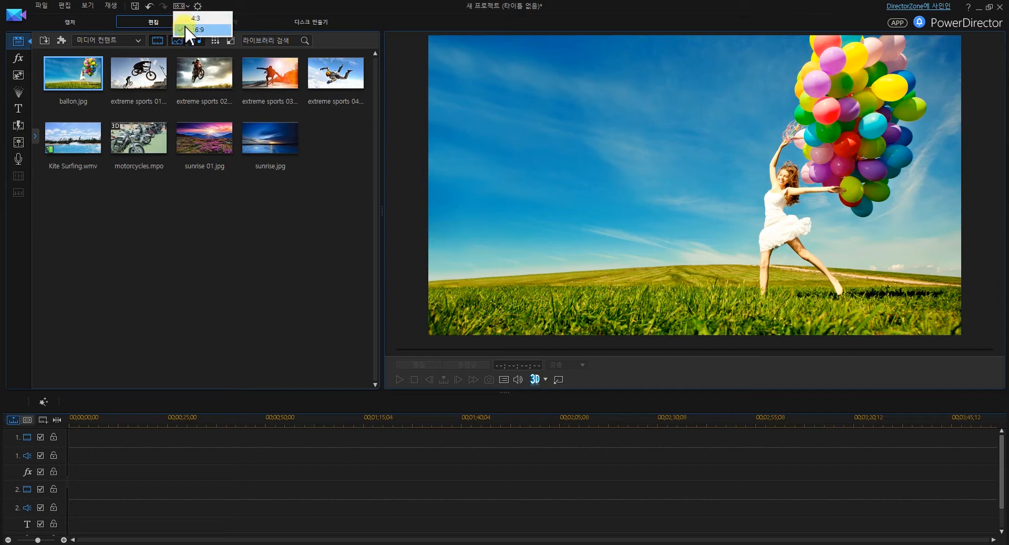
{"action": "left_click", "coordinate": [223, 7]}
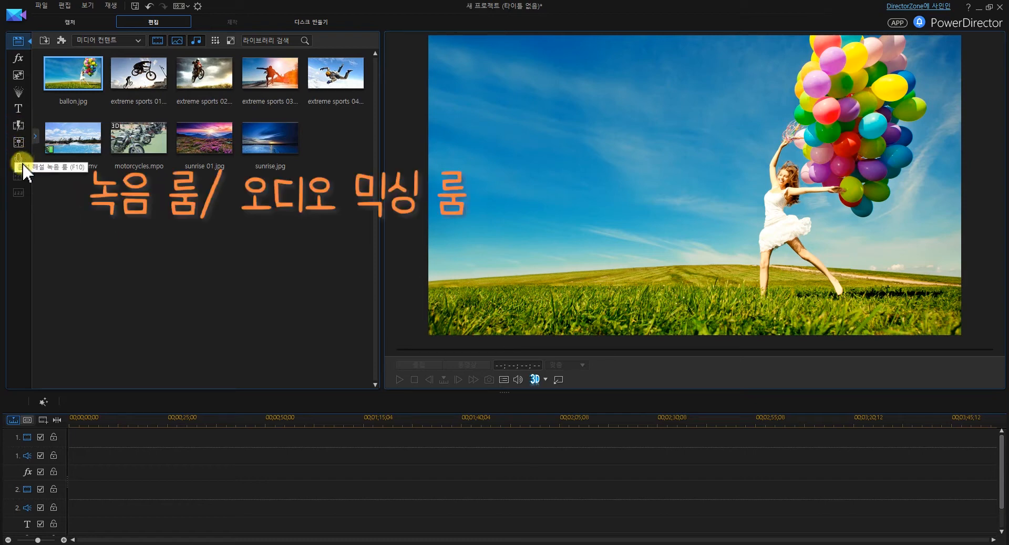
{"action": "left_click", "coordinate": [23, 143]}
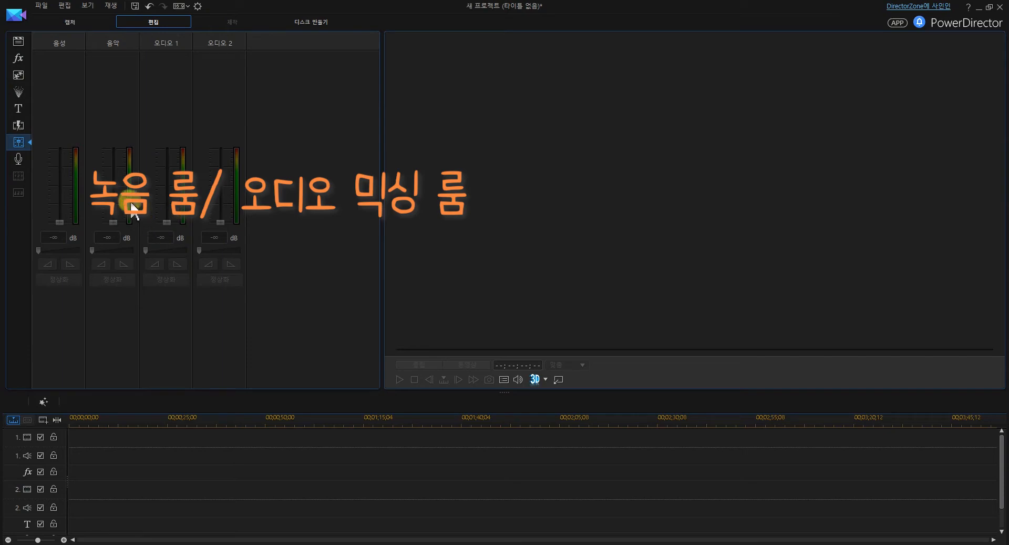
{"action": "left_click", "coordinate": [23, 42]}
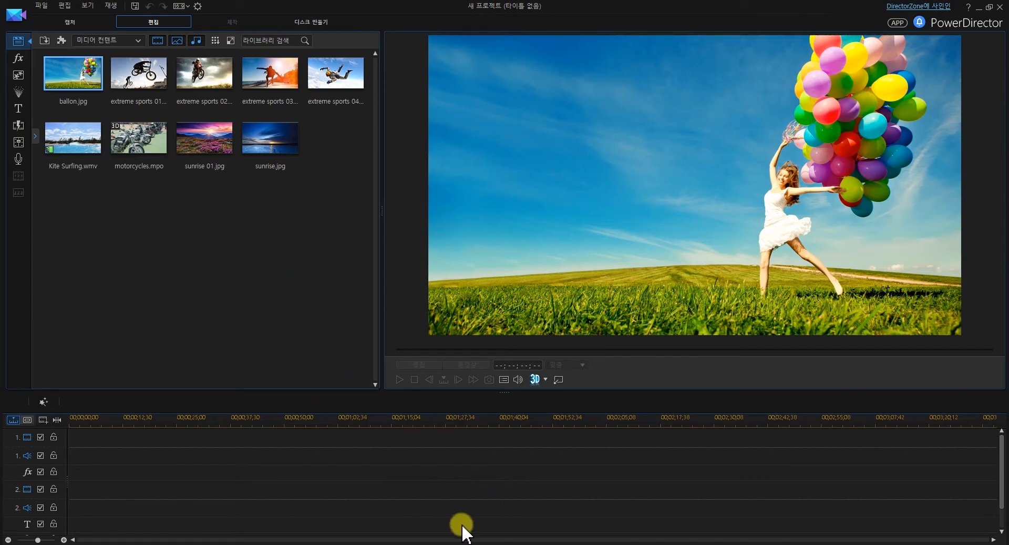
Explore the timeline's time scale by expanding and compressing the ruler
{"action": "left_click_drag", "start_coordinate": [318, 420], "coordinate": [698, 418]}
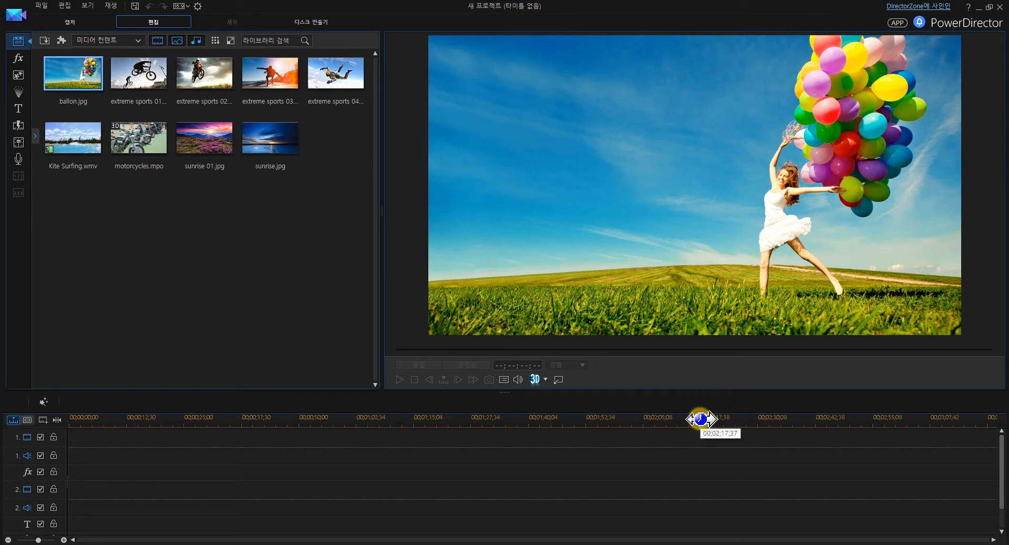
{"action": "left_click_drag", "start_coordinate": [701, 419], "coordinate": [594, 422]}
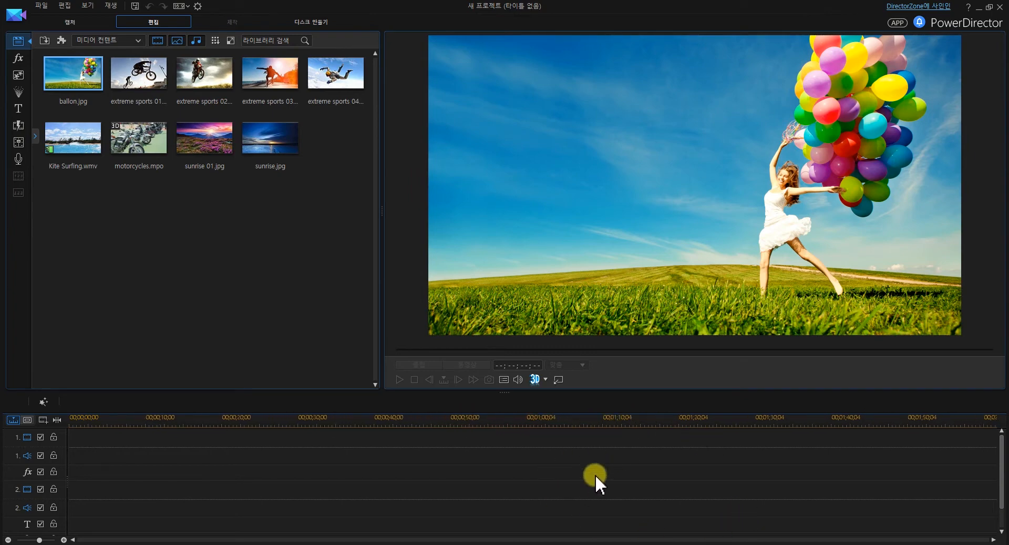
{"action": "left_click_drag", "start_coordinate": [662, 419], "coordinate": [560, 420]}
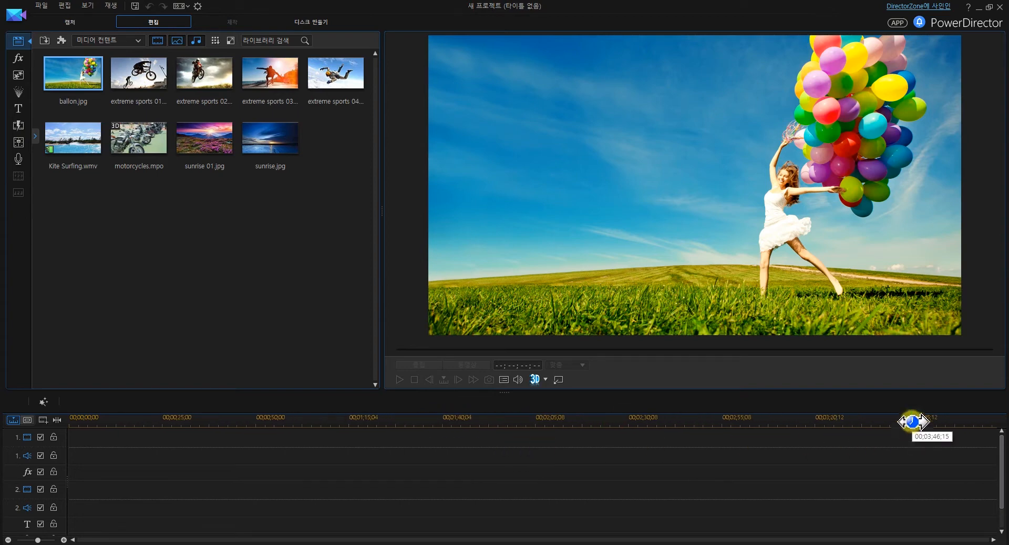
{"action": "left_click_drag", "start_coordinate": [912, 419], "coordinate": [712, 423]}
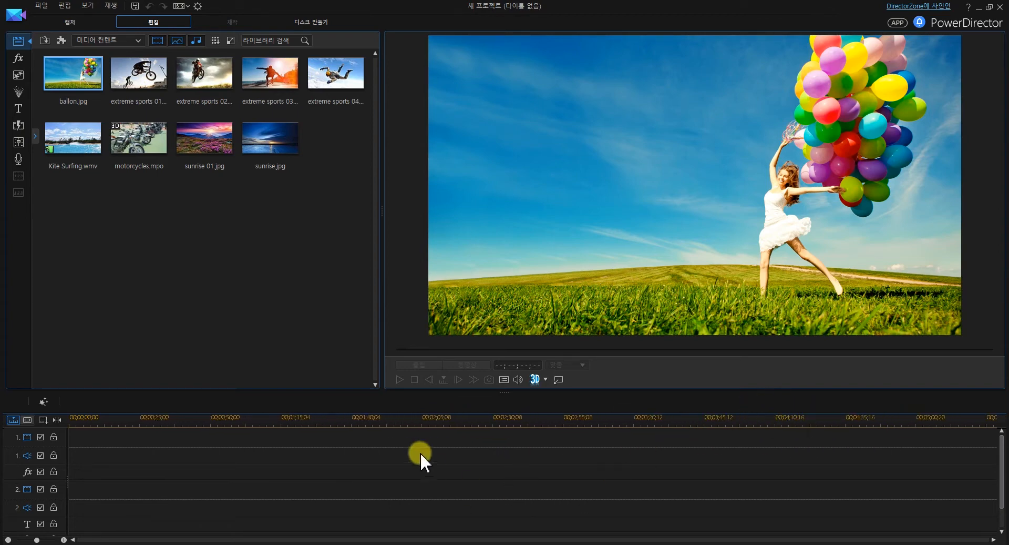
{"action": "left_click", "coordinate": [447, 491]}
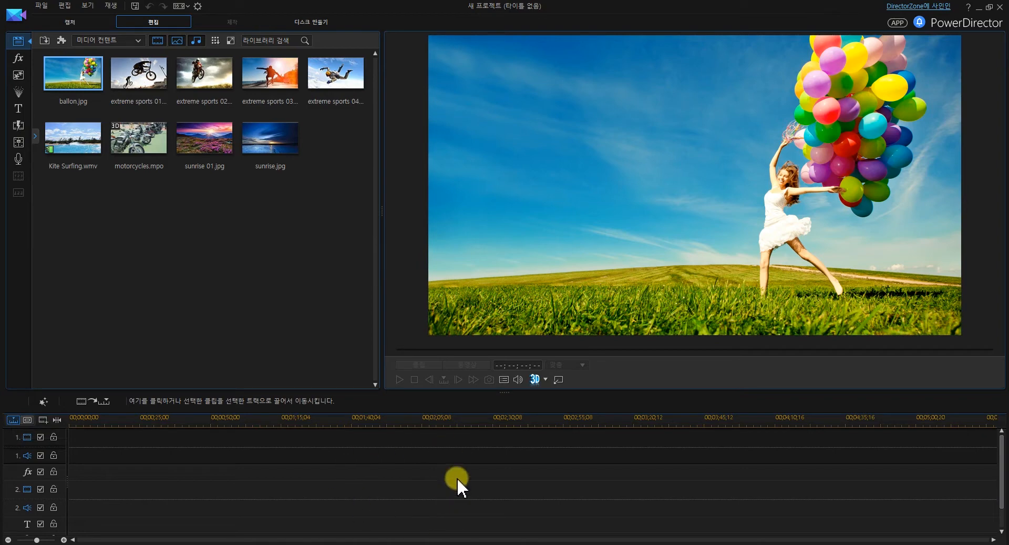
View the storyboard layout, return to the timeline, and check the track manager options without adding tracks
{"action": "left_click", "coordinate": [27, 419]}
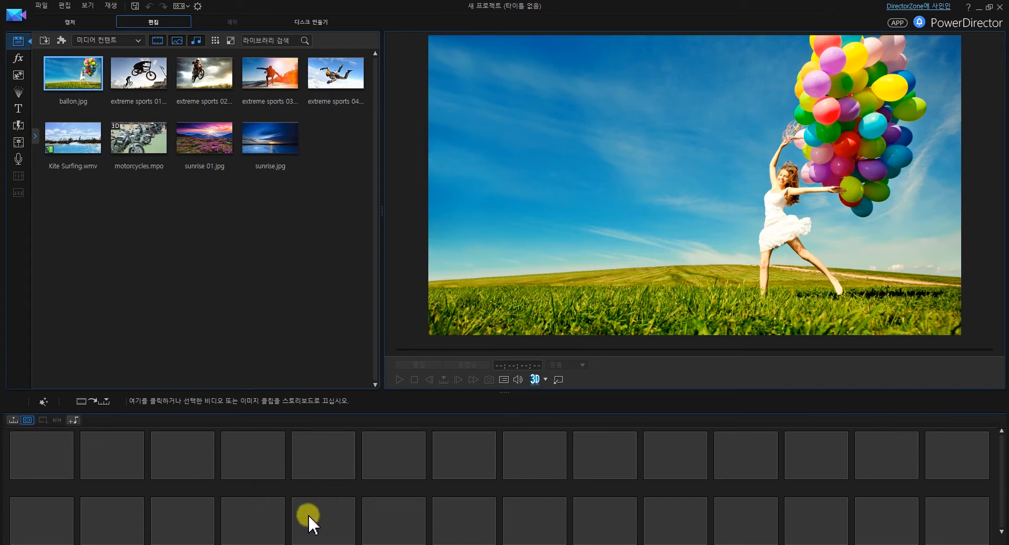
{"action": "left_click", "coordinate": [15, 420]}
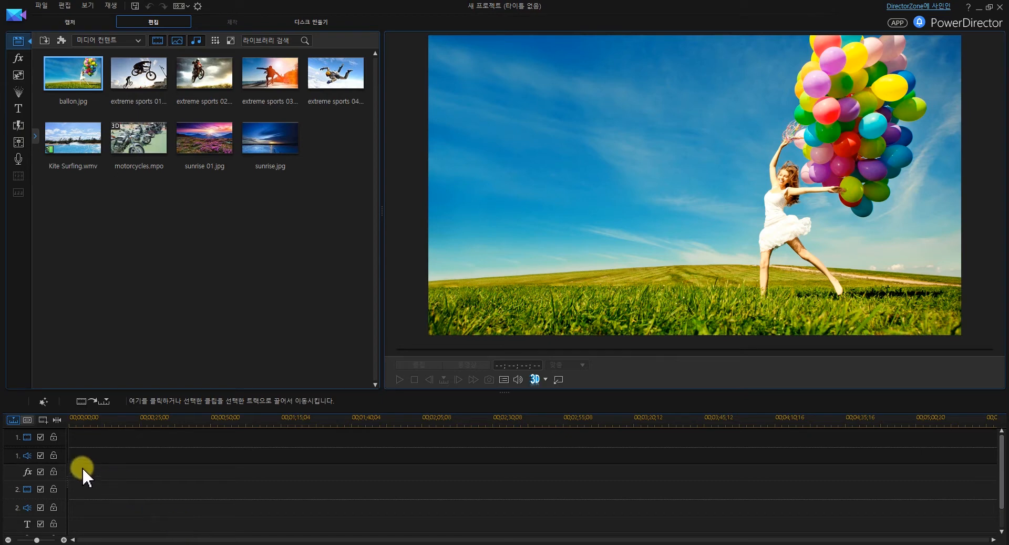
{"action": "left_click", "coordinate": [43, 419]}
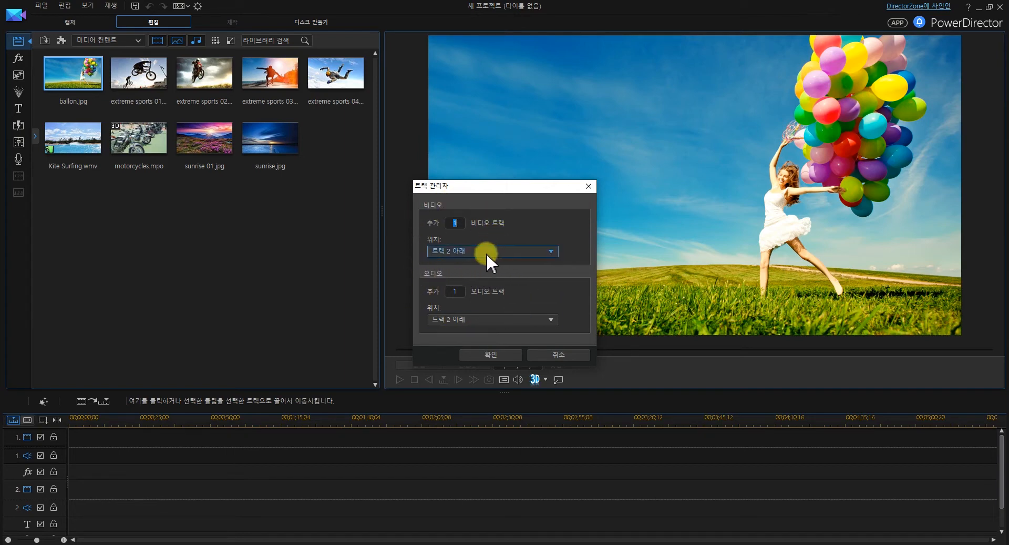
{"action": "left_click", "coordinate": [548, 354]}
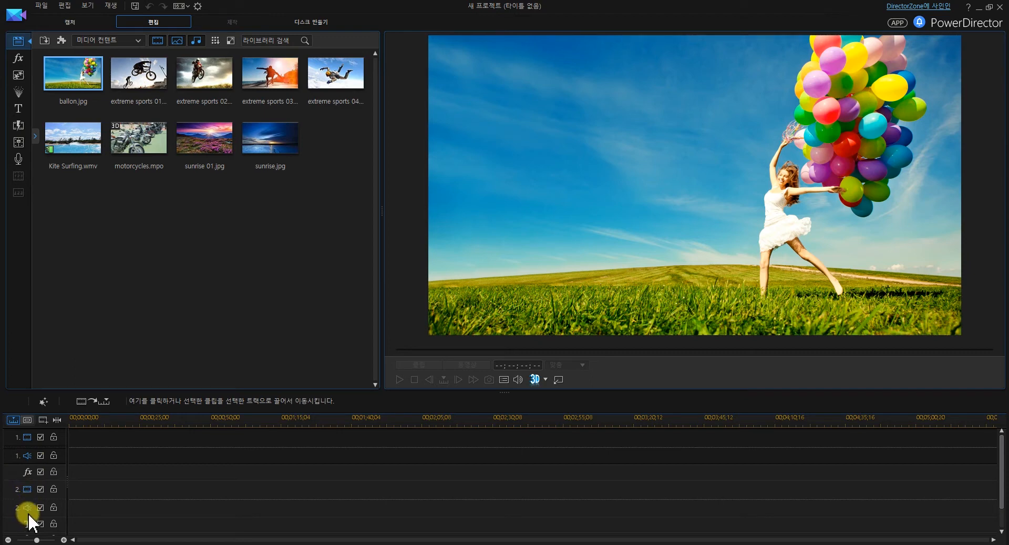
Examine the timeline's track list down to the voice and music tracks
{"action": "scroll", "coordinate": [32, 521], "scroll_direction": "down", "scroll_amount": 1}
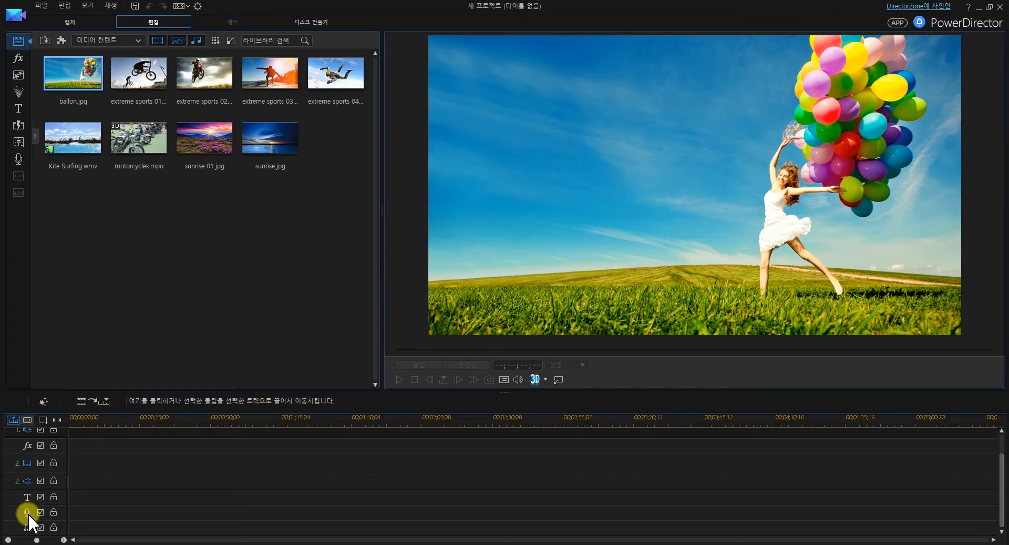
{"action": "left_click", "coordinate": [29, 514]}
{"action": "scroll", "coordinate": [24, 483], "scroll_direction": "up", "scroll_amount": 1}
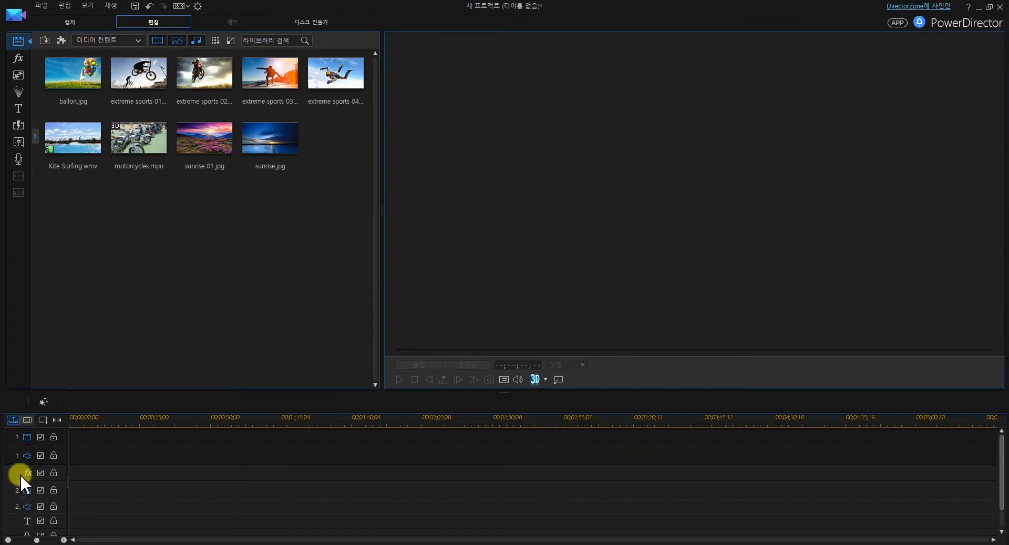
{"action": "mouse_move", "coordinate": [10, 466]}
{"action": "left_mouse_down"}
{"action": "mouse_move", "coordinate": [9, 496]}
{"action": "mouse_move", "coordinate": [11, 467]}
{"action": "left_mouse_up"}
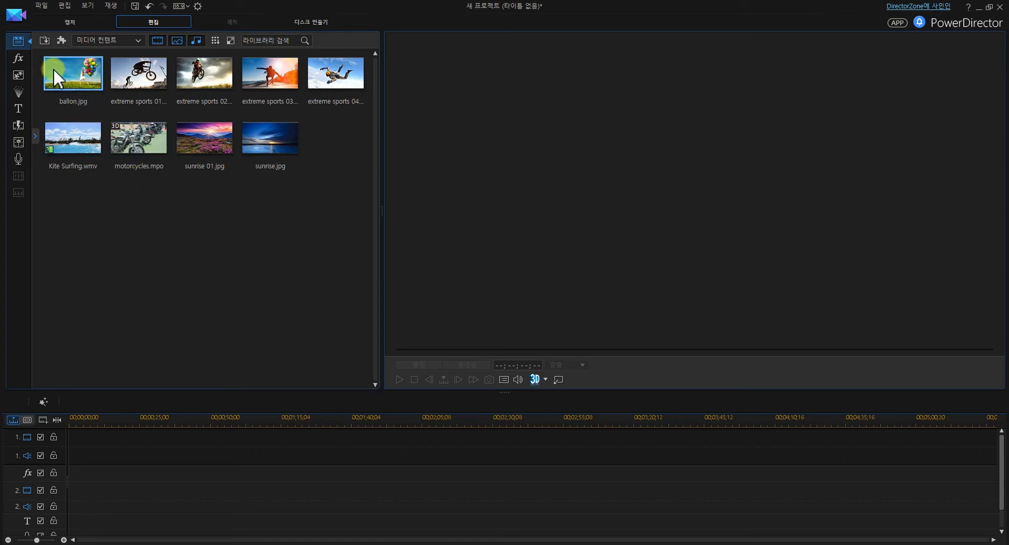
Import the video 20190722_081156, the audio bensound-memories and the images 꽃사진-001 to 꽃사진-023 from the 사진 folder into the media library
{"action": "left_click", "coordinate": [43, 42]}
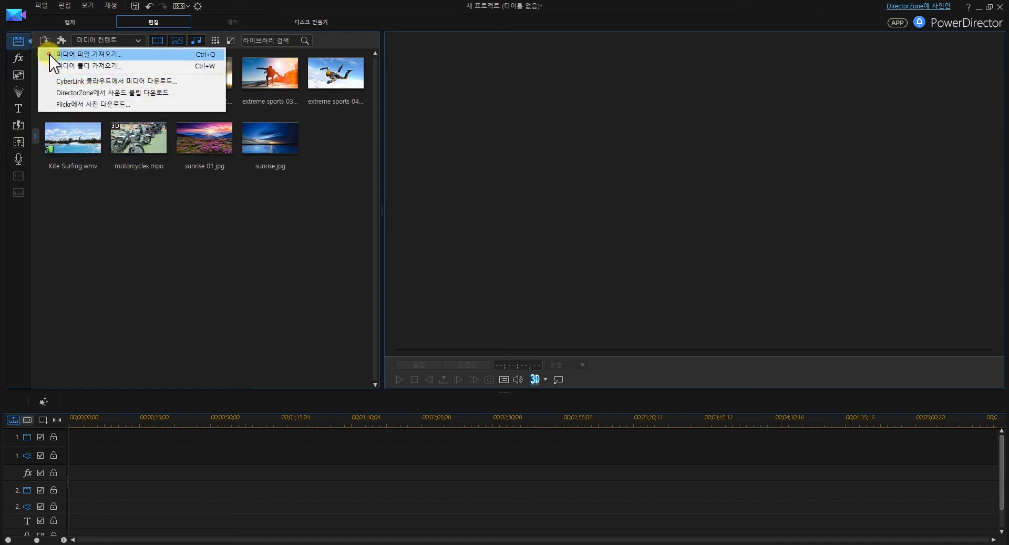
{"action": "left_click", "coordinate": [51, 55]}
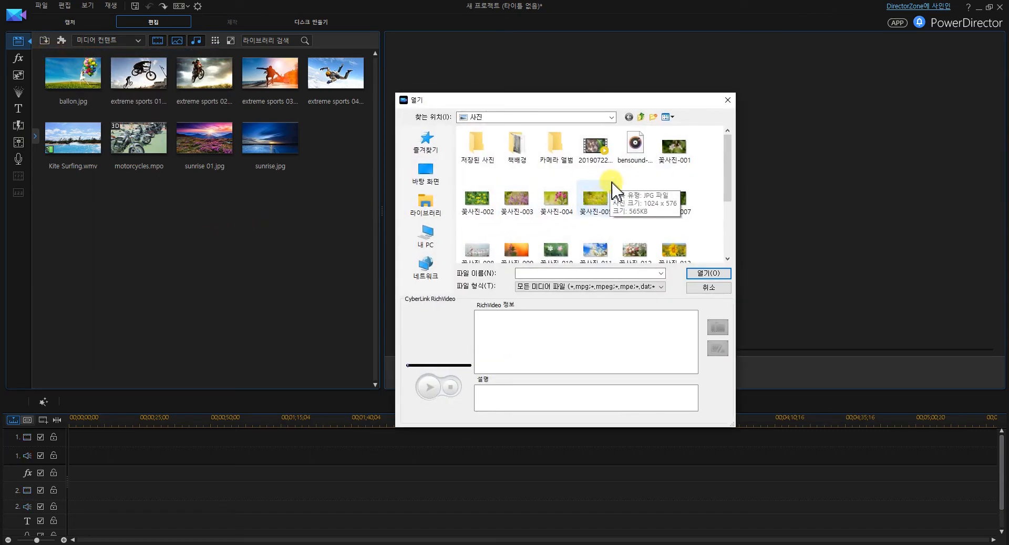
{"action": "left_click", "coordinate": [595, 150]}
{"action": "left_click", "coordinate": [636, 160]}
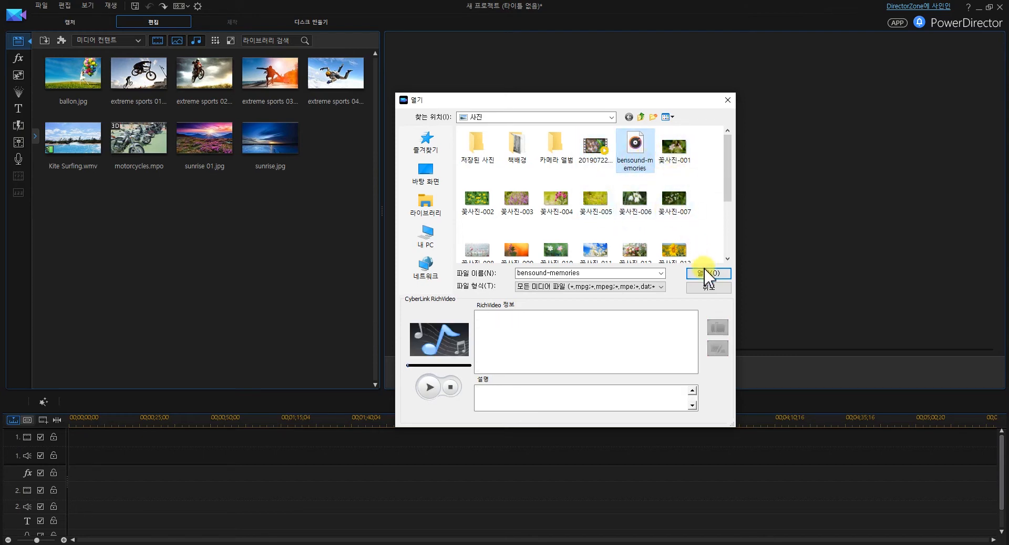
{"action": "left_click", "coordinate": [601, 152]}
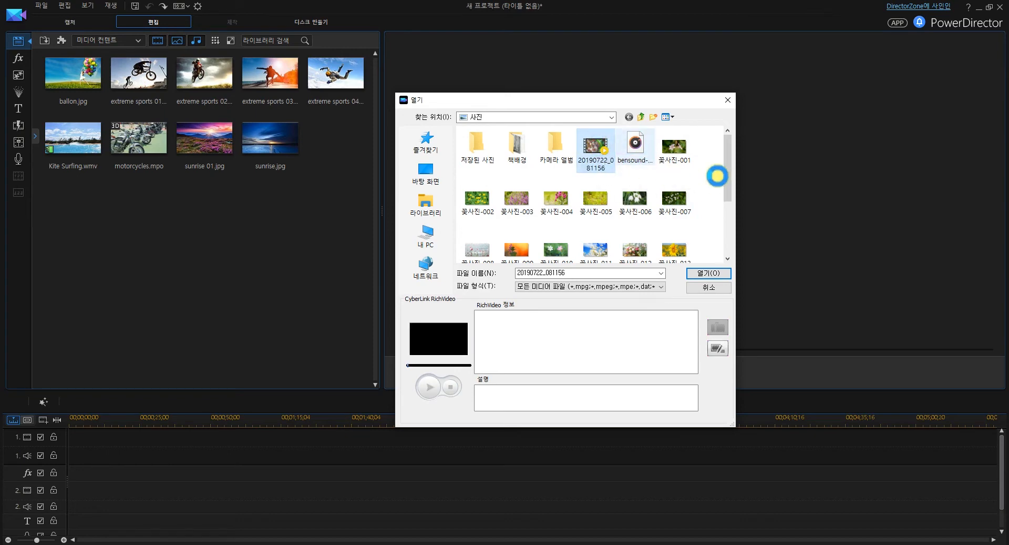
{"action": "left_click_drag", "start_coordinate": [728, 173], "coordinate": [728, 214]}
{"action": "left_click", "coordinate": [602, 258], "text": "shift"}
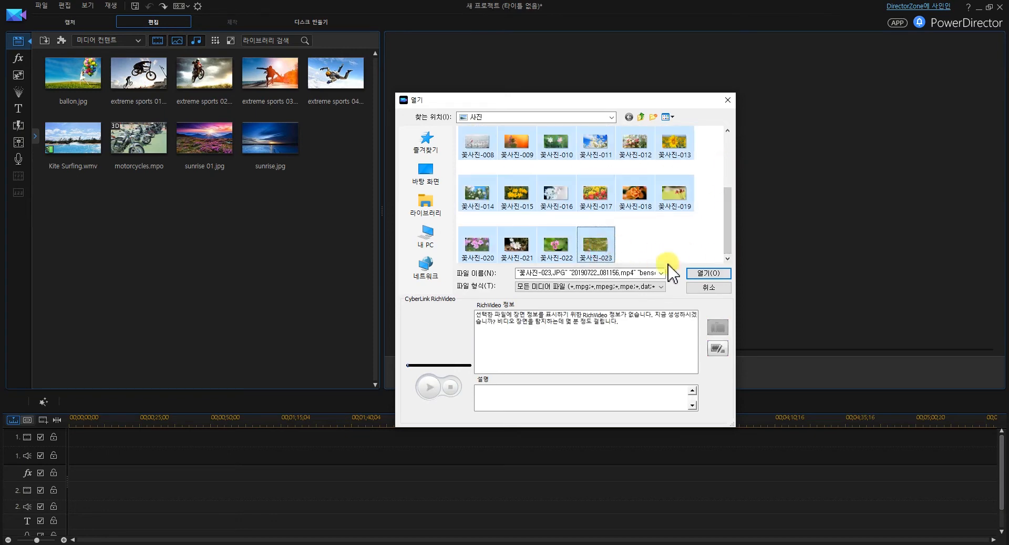
{"action": "left_click", "coordinate": [705, 273]}
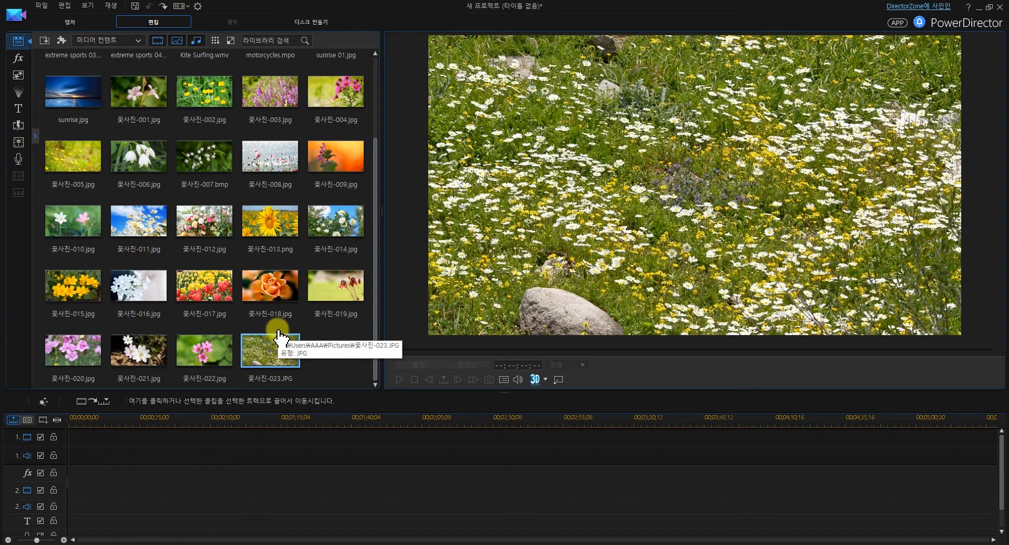
Place 꽃사진-022.jpg at the start of video track 1 and the 20190722_081156 video directly after it
{"action": "left_click", "coordinate": [208, 357]}
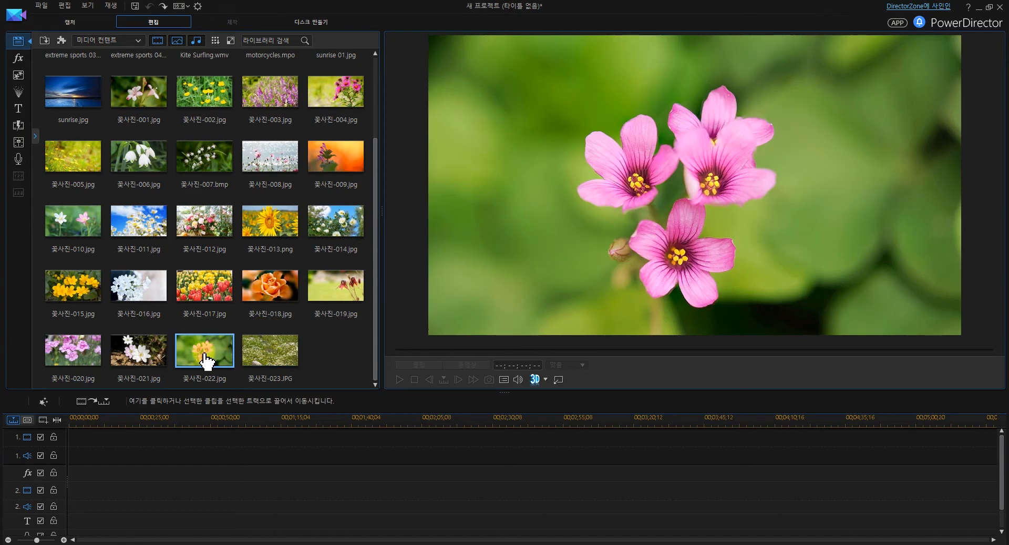
{"action": "left_click_drag", "start_coordinate": [200, 346], "coordinate": [70, 442]}
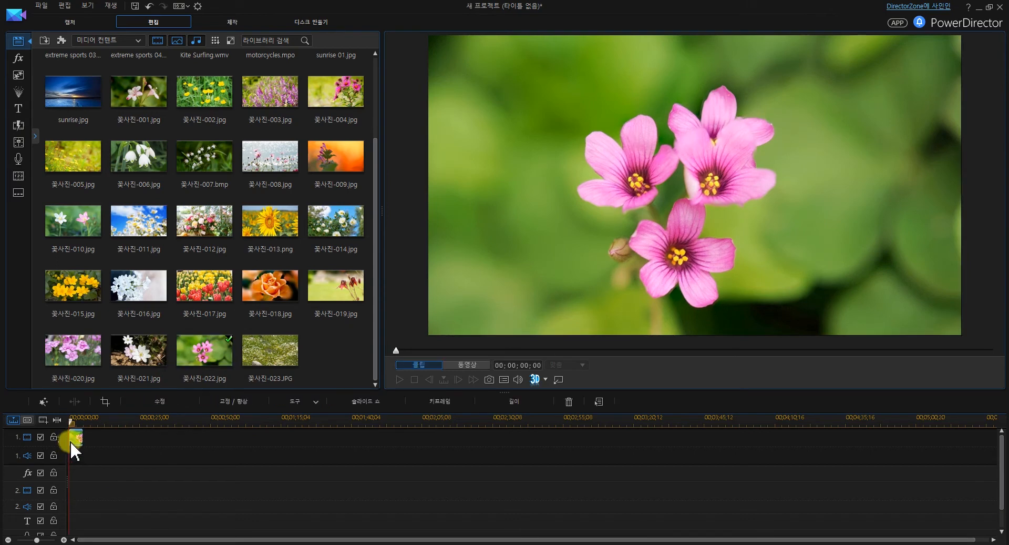
{"action": "left_click_drag", "start_coordinate": [376, 366], "coordinate": [377, 232]}
{"action": "left_click_drag", "start_coordinate": [76, 118], "coordinate": [85, 446]}
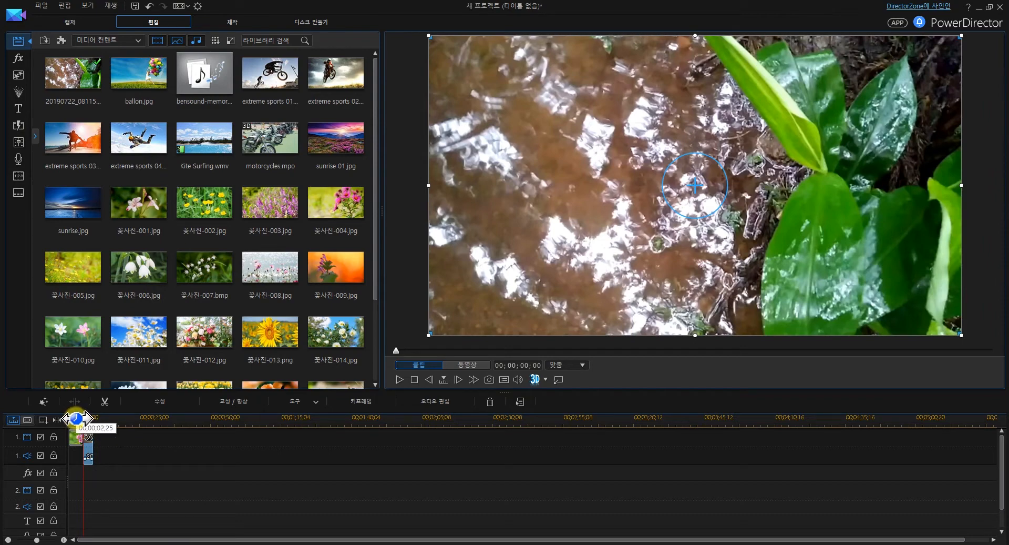
Set the duration of the 꽃사진-022 clip on track 1 to 00;00;03;00
{"action": "left_click_drag", "start_coordinate": [78, 419], "coordinate": [192, 421]}
{"action": "left_click_drag", "start_coordinate": [238, 539], "coordinate": [70, 536]}
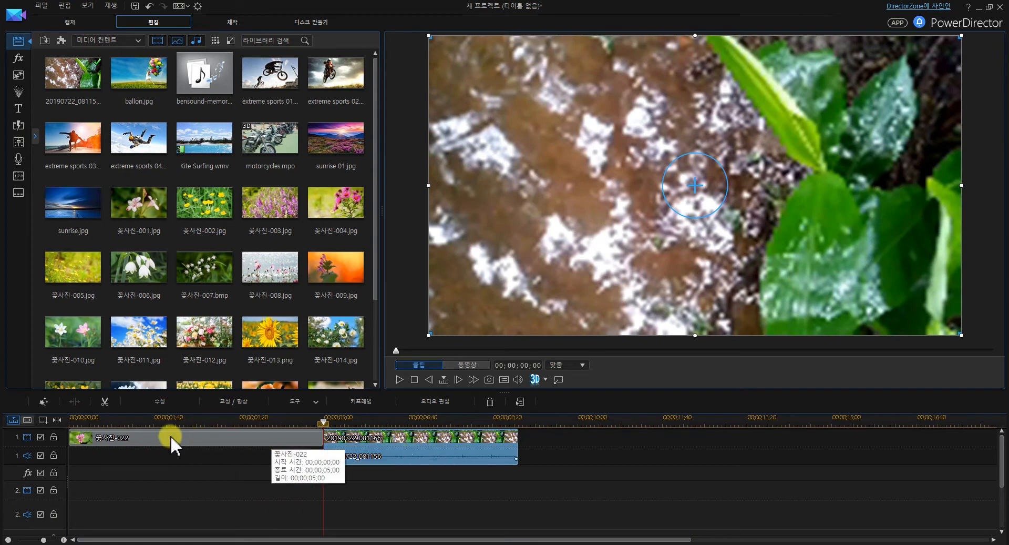
{"action": "left_click", "coordinate": [215, 459]}
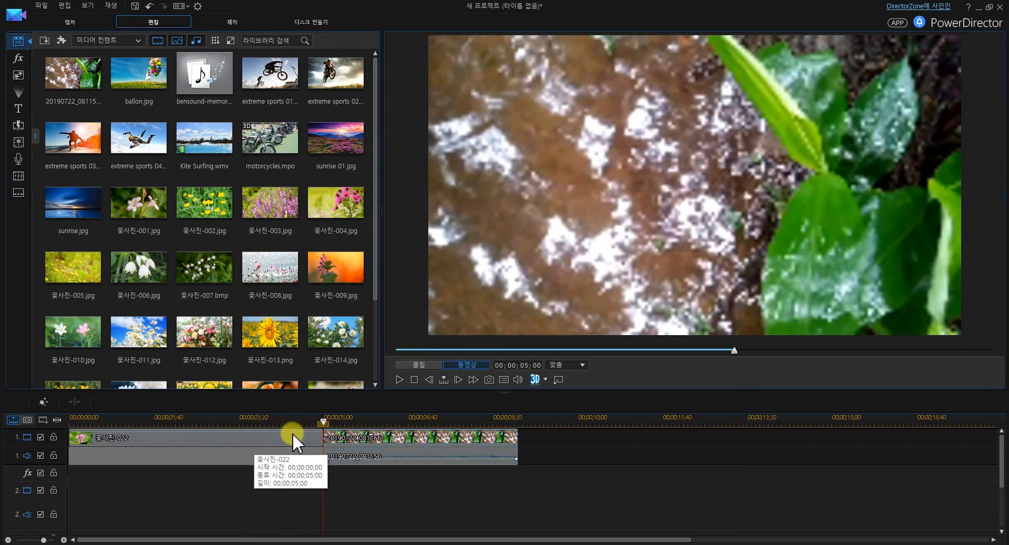
{"action": "left_click", "coordinate": [381, 448]}
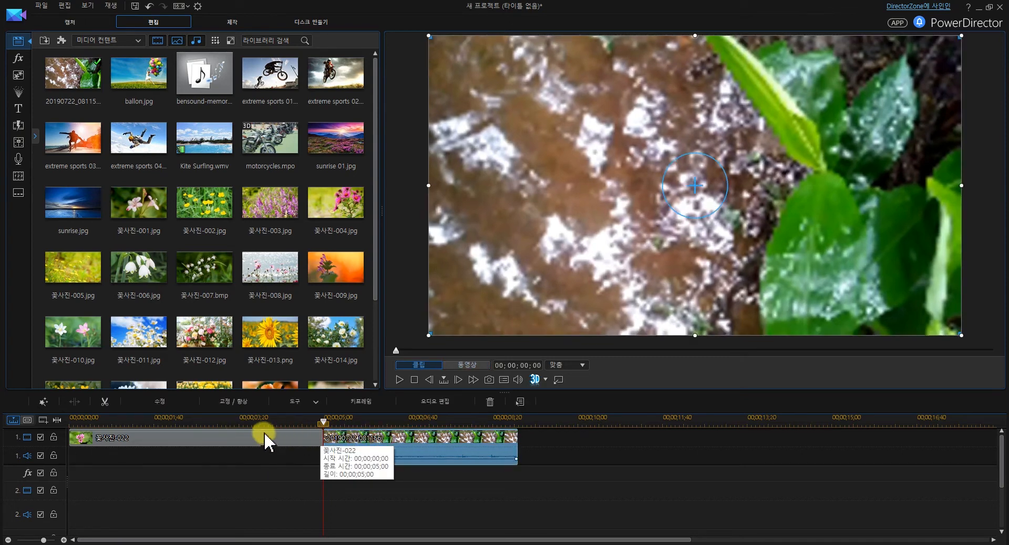
{"action": "left_click", "coordinate": [232, 437]}
{"action": "left_click", "coordinate": [513, 402]}
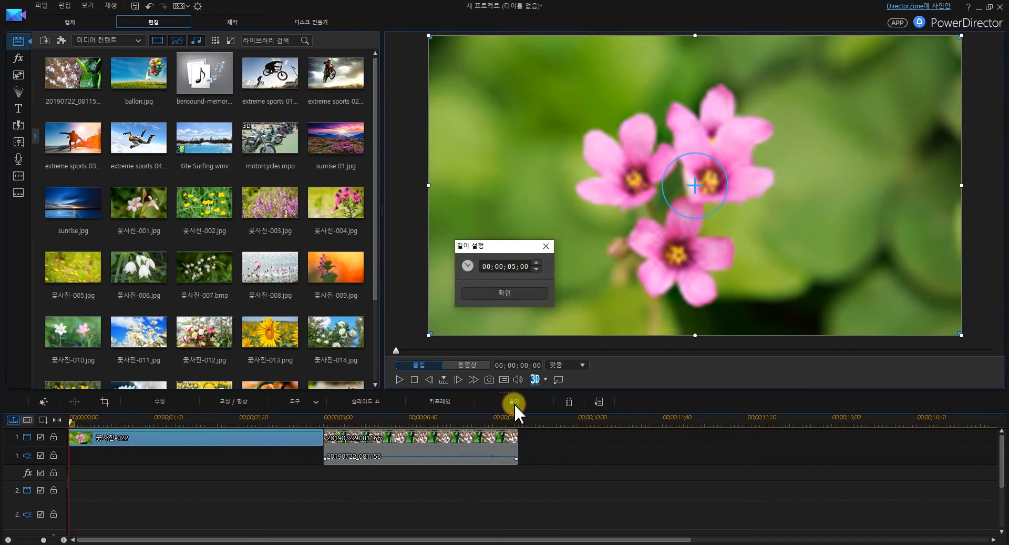
{"action": "left_click", "coordinate": [517, 266]}
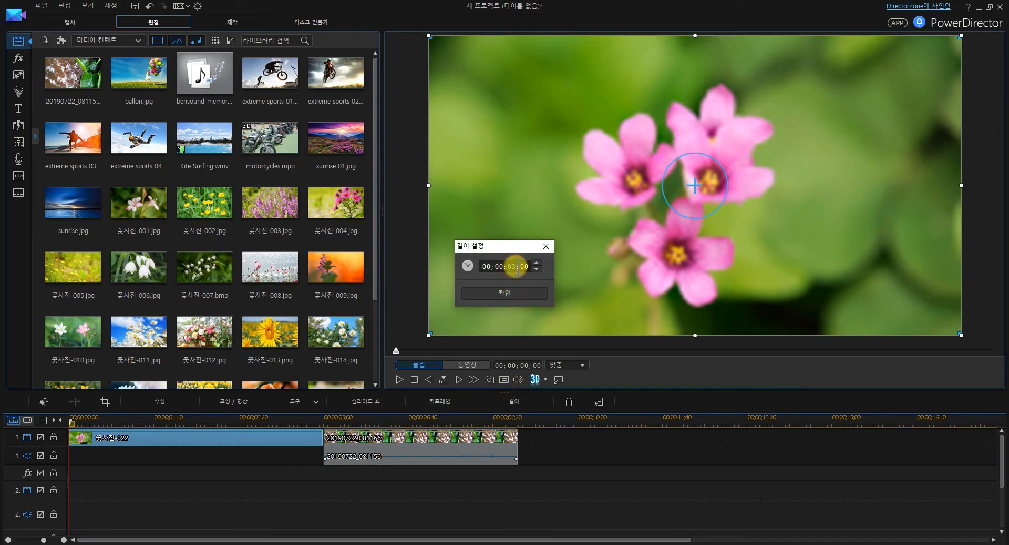
{"action": "key", "text": "Return"}
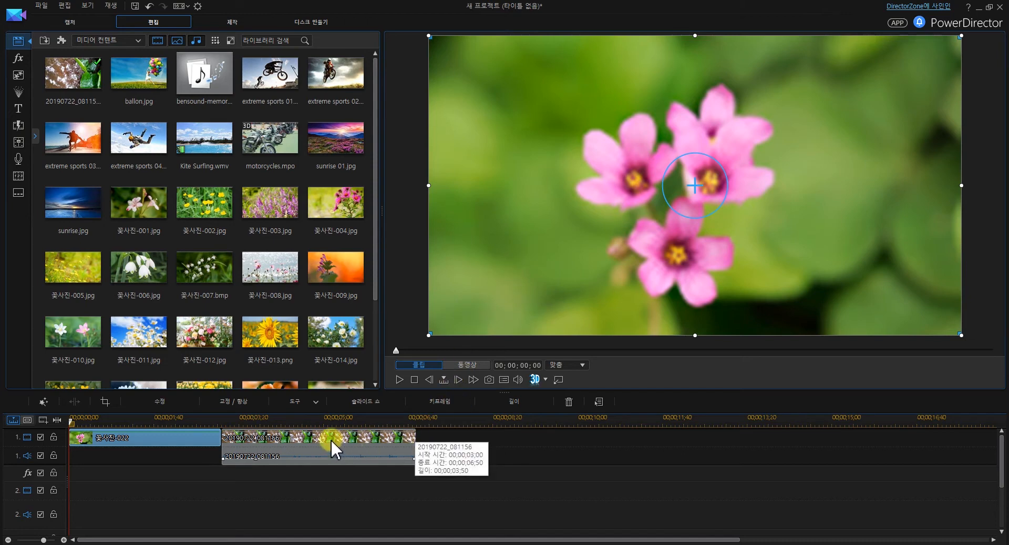
Move the 20190722_081156 clip later on track 1 to leave a gap and extend the 꽃사진-022 clip to about 00;00;03;58
{"action": "left_click_drag", "start_coordinate": [330, 439], "coordinate": [502, 442]}
{"action": "left_click", "coordinate": [195, 436]}
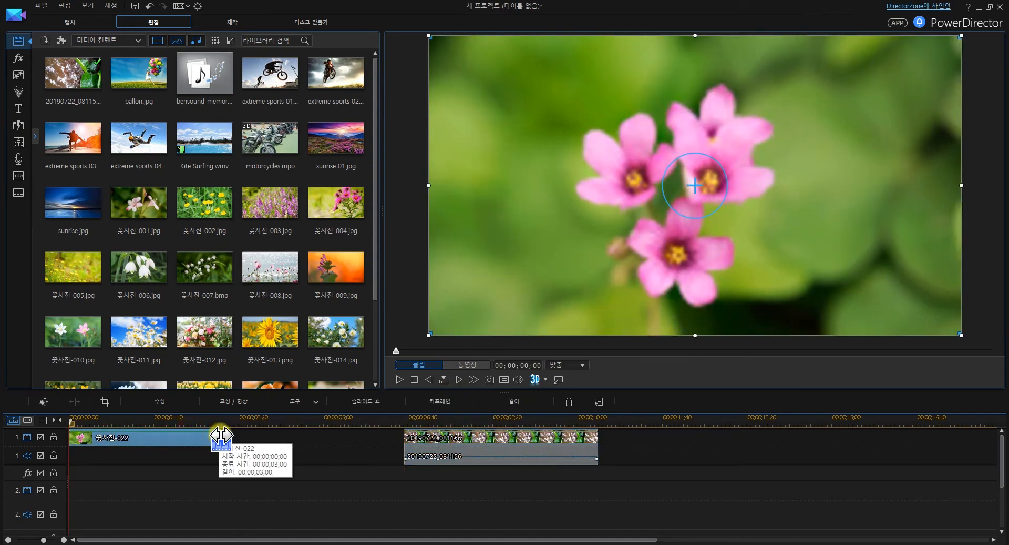
{"action": "left_click_drag", "start_coordinate": [220, 436], "coordinate": [270, 441]}
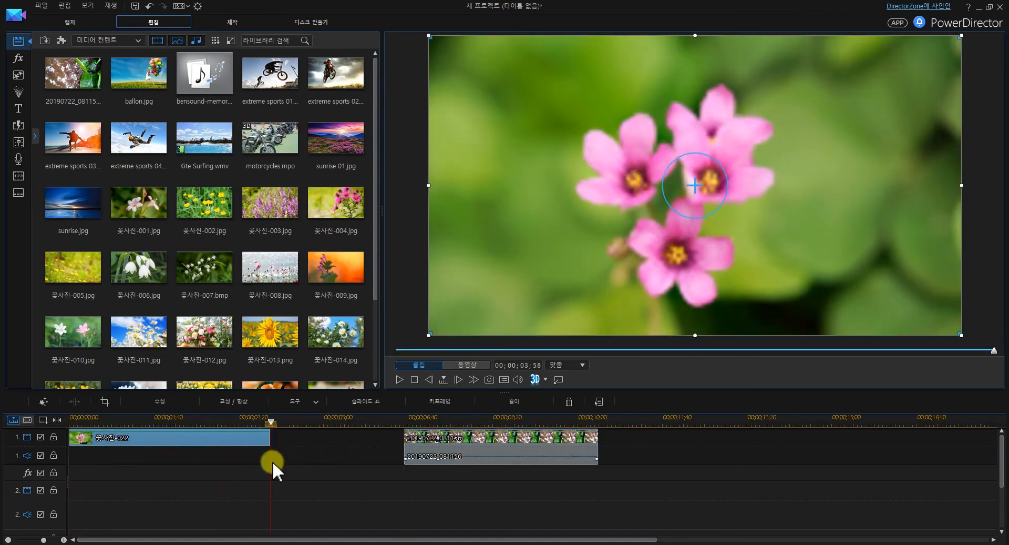
Move the 20190722_081156 clip back toward the photo clip so it starts at about 00;00;04;32
{"action": "left_click", "coordinate": [496, 443]}
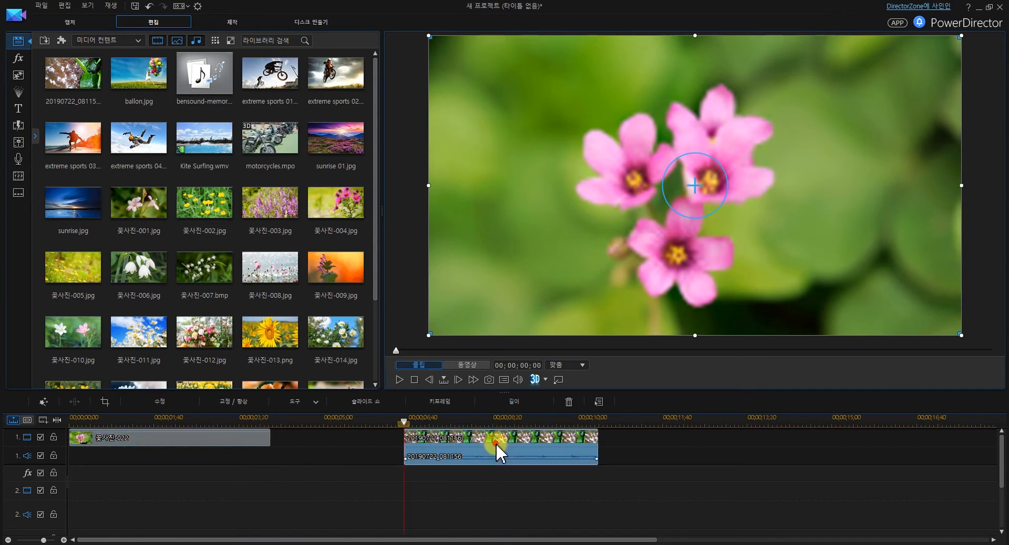
{"action": "left_click_drag", "start_coordinate": [515, 444], "coordinate": [416, 443]}
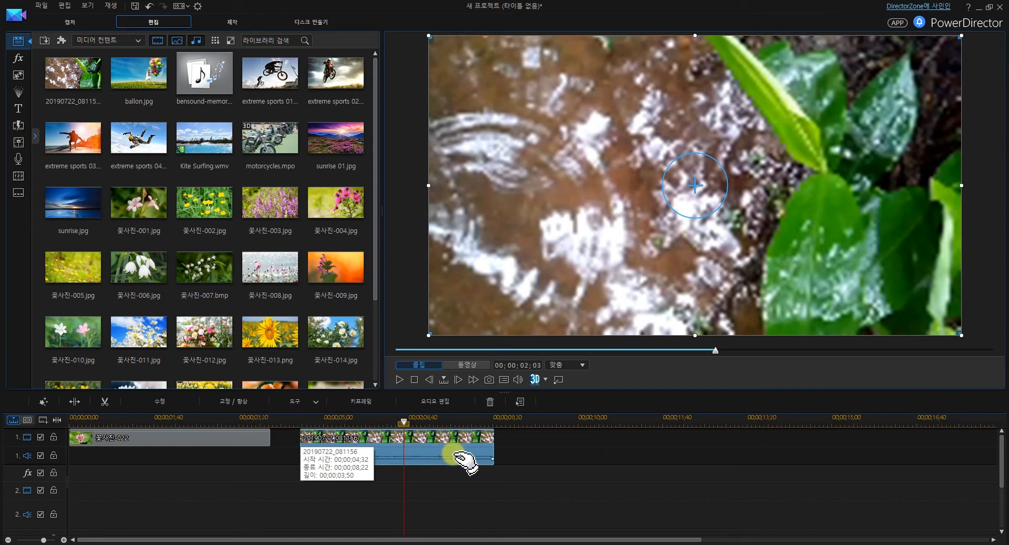
Trim the end of the 20190722_081156 clip to a length of 00;00;02;15 and move it to start at about 00;00;08;53
{"action": "left_click_drag", "start_coordinate": [494, 441], "coordinate": [415, 440]}
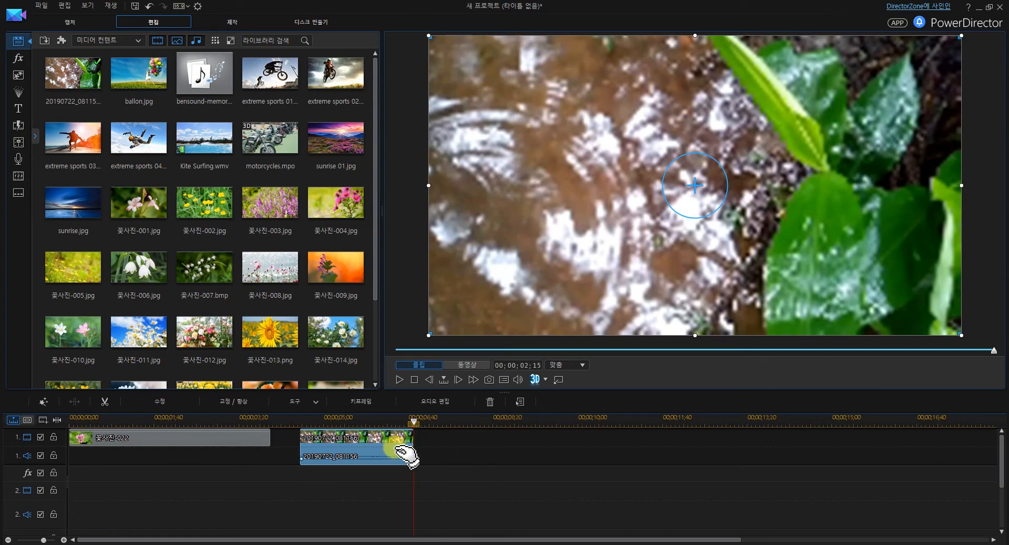
{"action": "left_click_drag", "start_coordinate": [408, 446], "coordinate": [581, 461]}
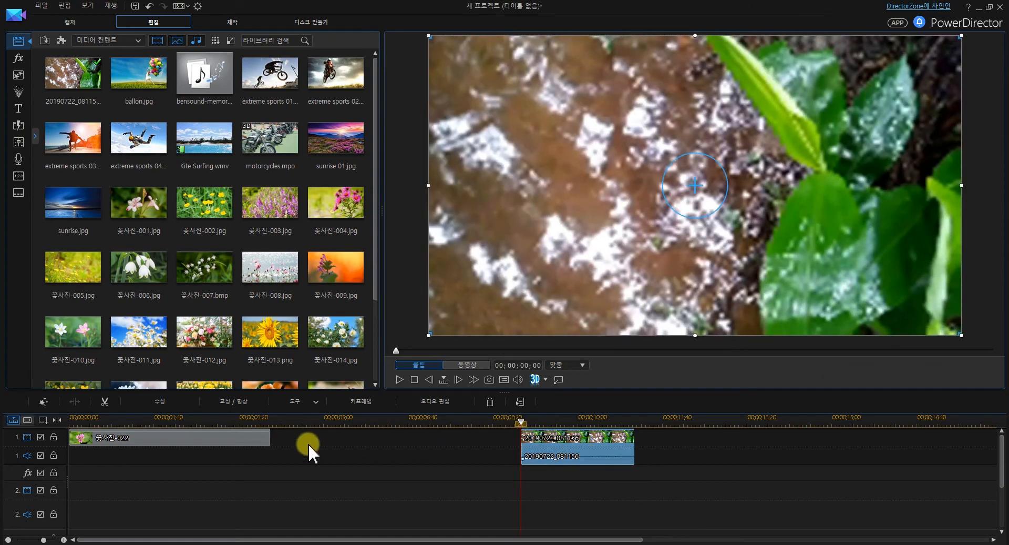
Trim the 꽃사진-022 clip to 00;00;02;56 without moving other clips and place 꽃사진-013.png directly after it on track 1
{"action": "left_click_drag", "start_coordinate": [269, 438], "coordinate": [218, 436]}
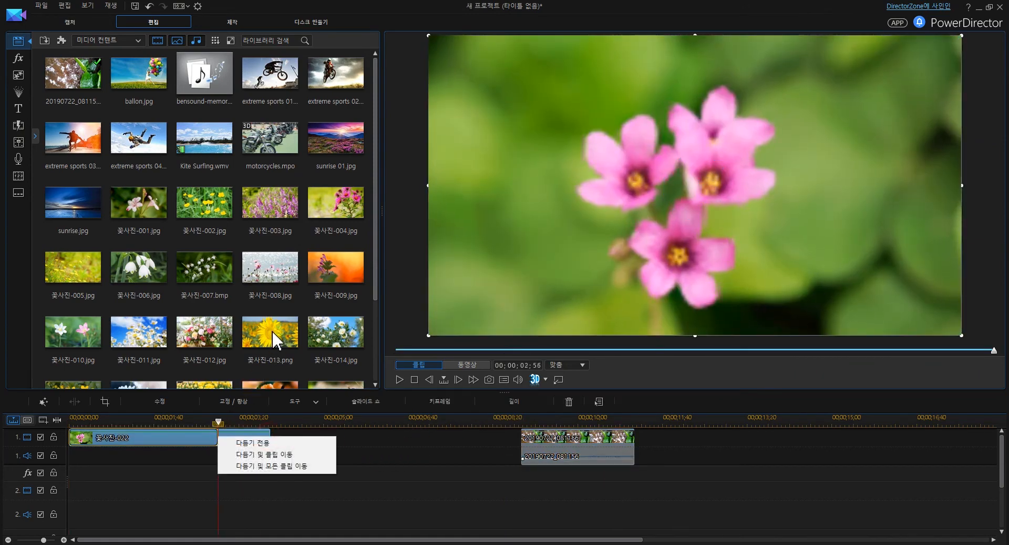
{"action": "left_click", "coordinate": [255, 442]}
{"action": "left_click_drag", "start_coordinate": [269, 371], "coordinate": [219, 435]}
{"action": "left_click", "coordinate": [242, 447]}
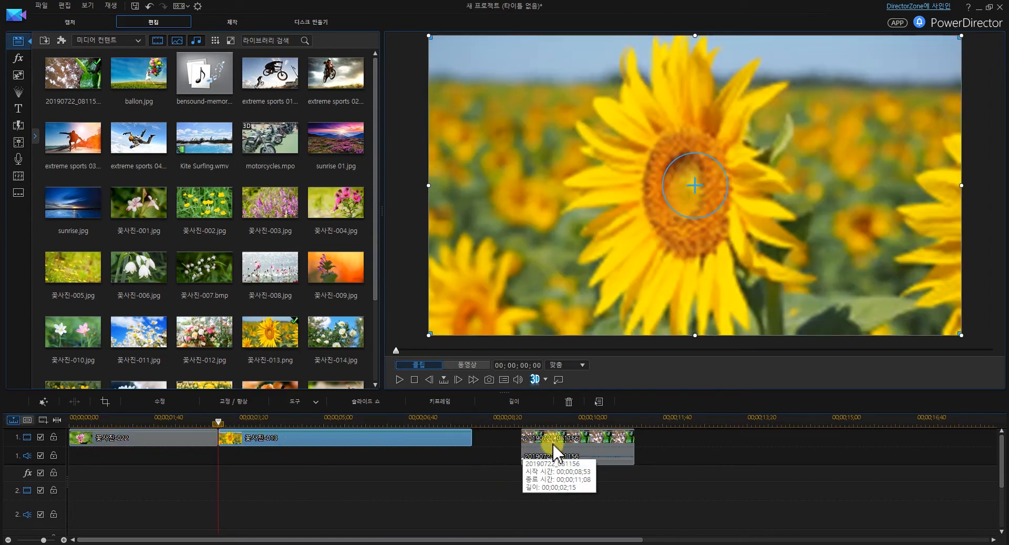
Close the gap by moving the 20190722_081156 clip against 꽃사진-013, and add Kite Surfing.wmv directly after it on track 1
{"action": "left_click_drag", "start_coordinate": [549, 446], "coordinate": [499, 444]}
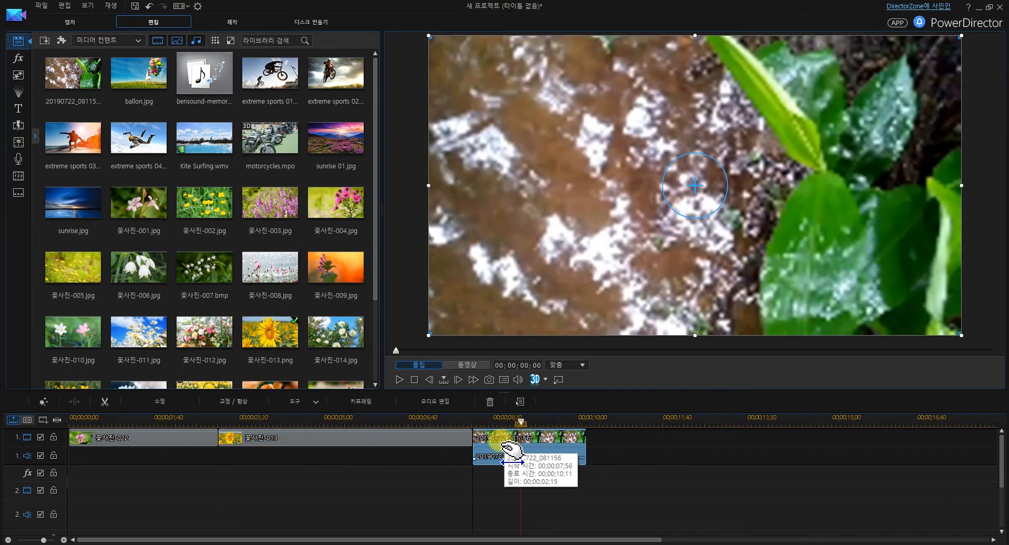
{"action": "left_click_drag", "start_coordinate": [195, 141], "coordinate": [591, 447]}
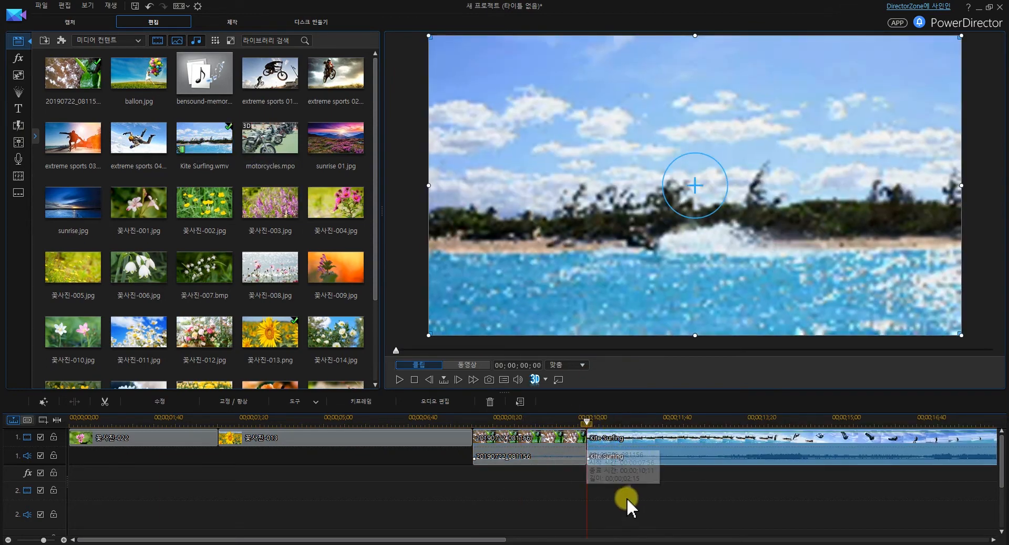
{"action": "left_click", "coordinate": [388, 466]}
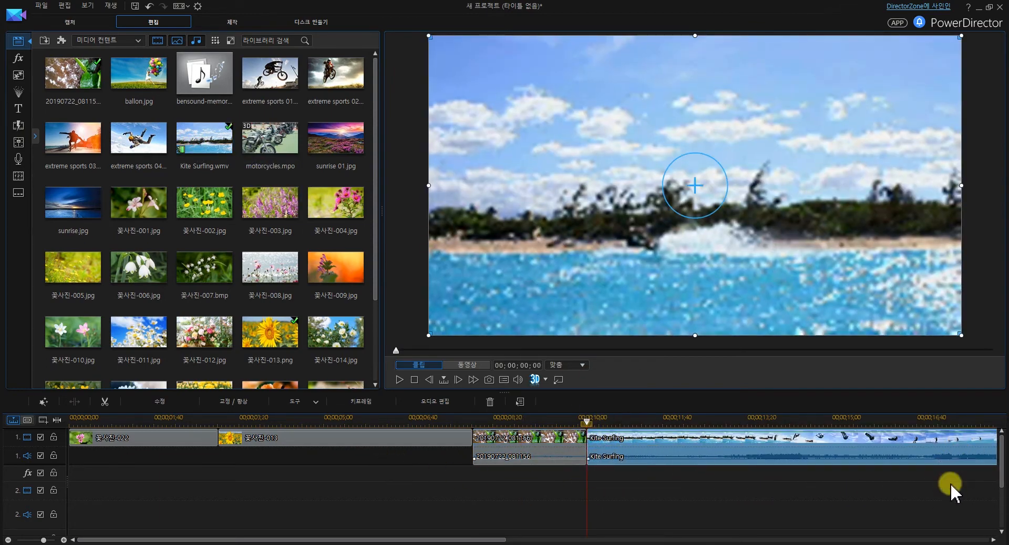
{"action": "left_click_drag", "start_coordinate": [647, 419], "coordinate": [532, 419]}
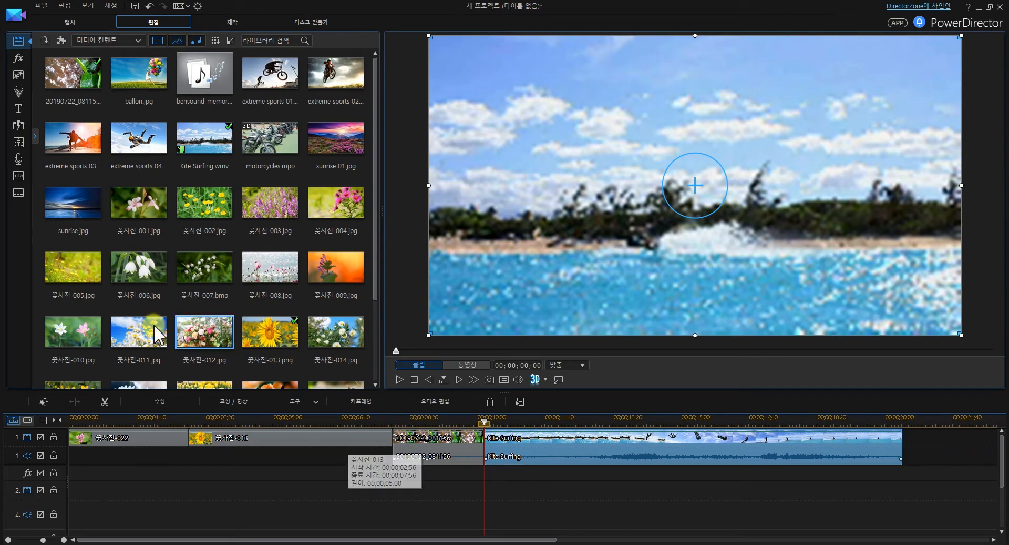
Apply the 페이지 롤 transition between the 꽃사진-022 and 꽃사진-013 clips on track 1
{"action": "left_click", "coordinate": [18, 126]}
{"action": "left_click", "coordinate": [257, 333]}
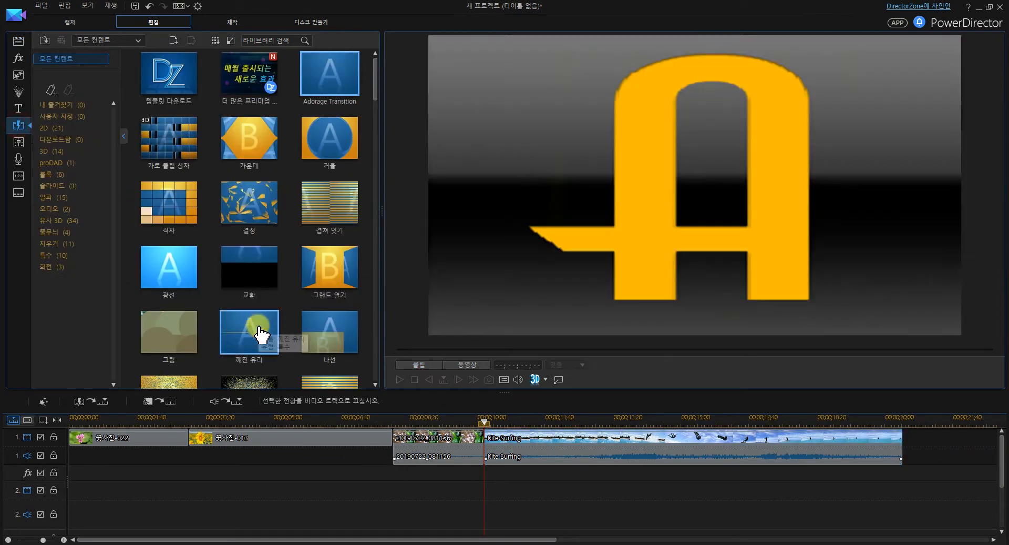
{"action": "left_click_drag", "start_coordinate": [374, 76], "coordinate": [378, 367]}
{"action": "left_click_drag", "start_coordinate": [257, 168], "coordinate": [196, 438]}
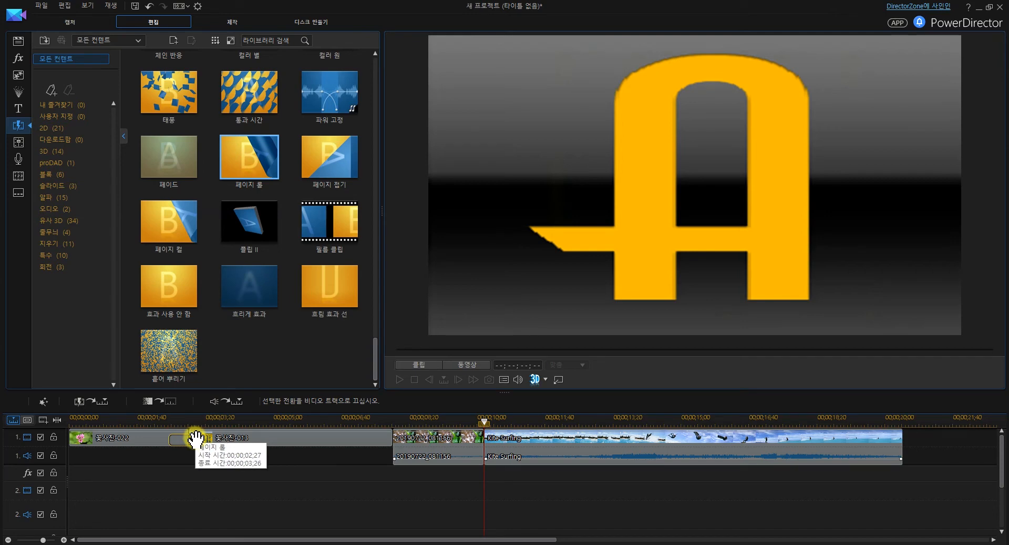
{"action": "left_click_drag", "start_coordinate": [197, 437], "coordinate": [197, 442]}
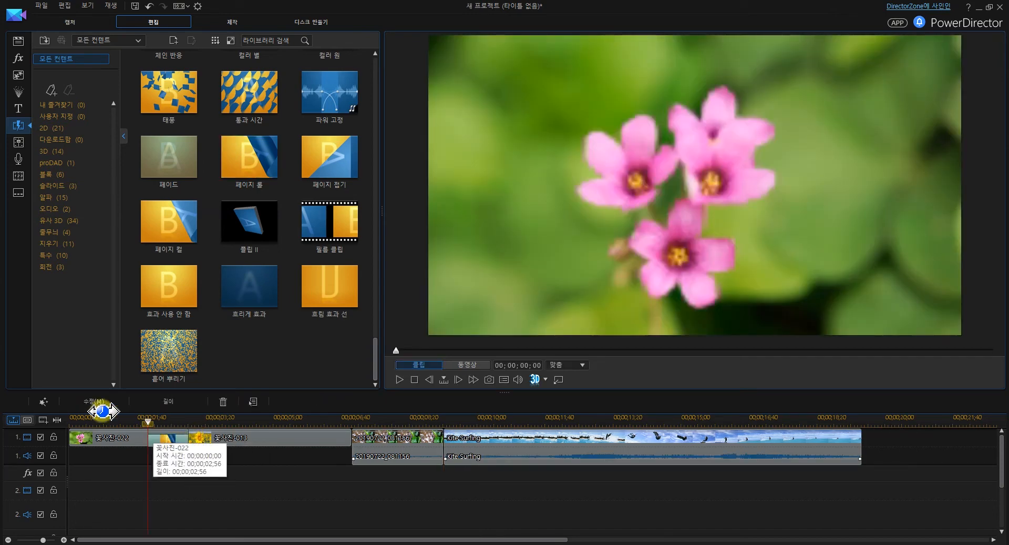
Change the transition behavior between the two photo clips from overlap to cross (십자가)
{"action": "left_click", "coordinate": [84, 402]}
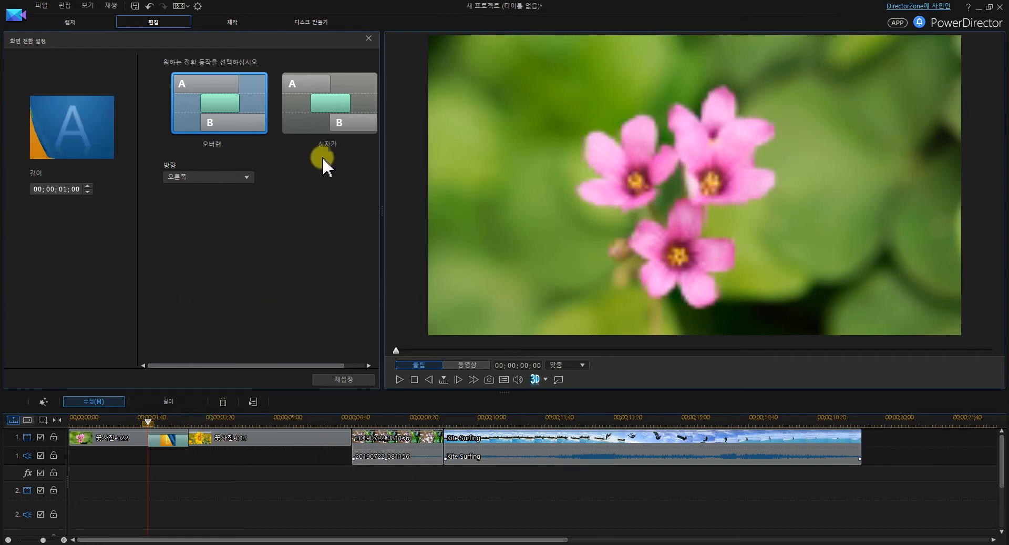
{"action": "left_click", "coordinate": [330, 124]}
{"action": "left_click", "coordinate": [368, 38]}
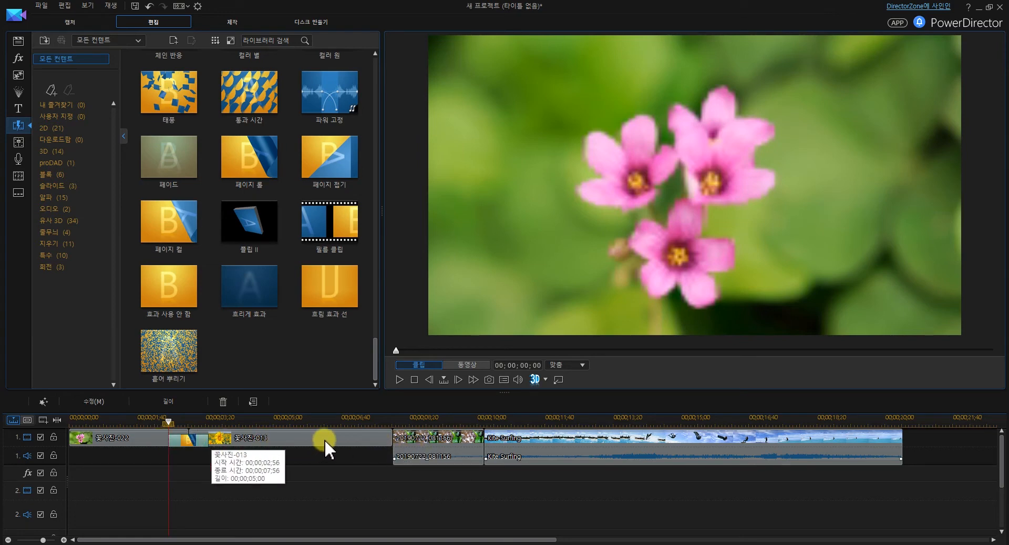
Add the 통과 시간 transition between 꽃사진-013 and 20190722_081156, and the 태풍 transition between 20190722_081156 and Kite Surfing
{"action": "left_click", "coordinate": [264, 99]}
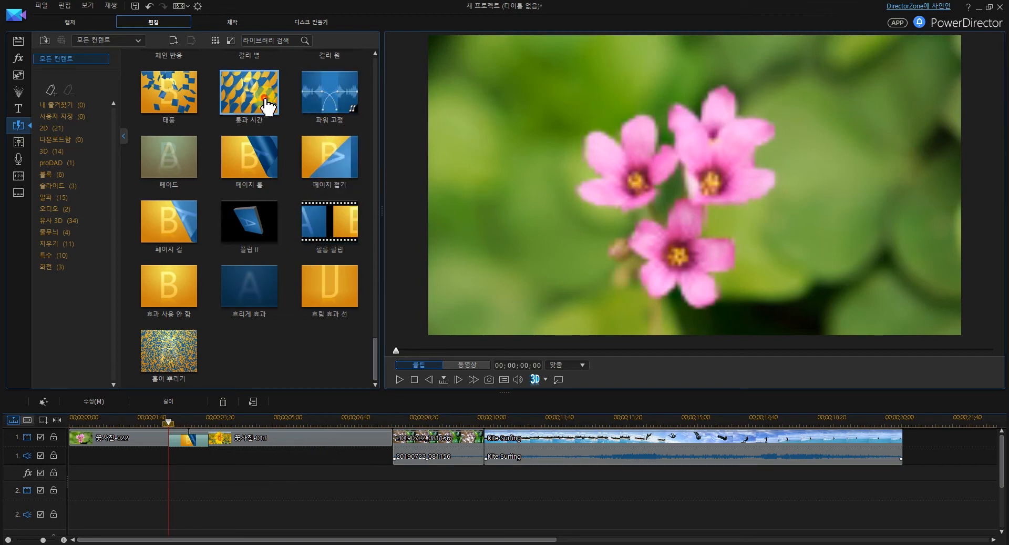
{"action": "left_click_drag", "start_coordinate": [265, 99], "coordinate": [399, 451]}
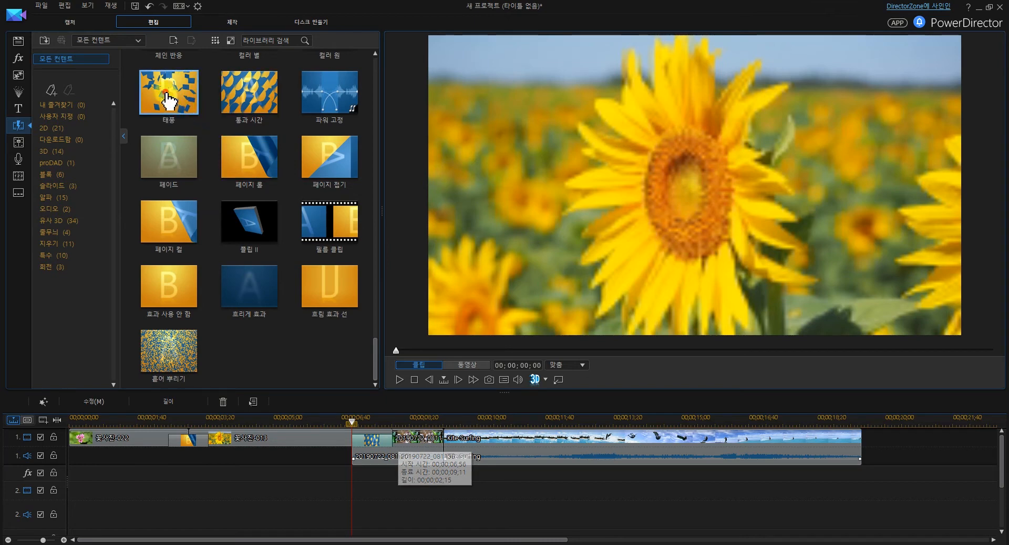
{"action": "left_click_drag", "start_coordinate": [169, 100], "coordinate": [451, 443]}
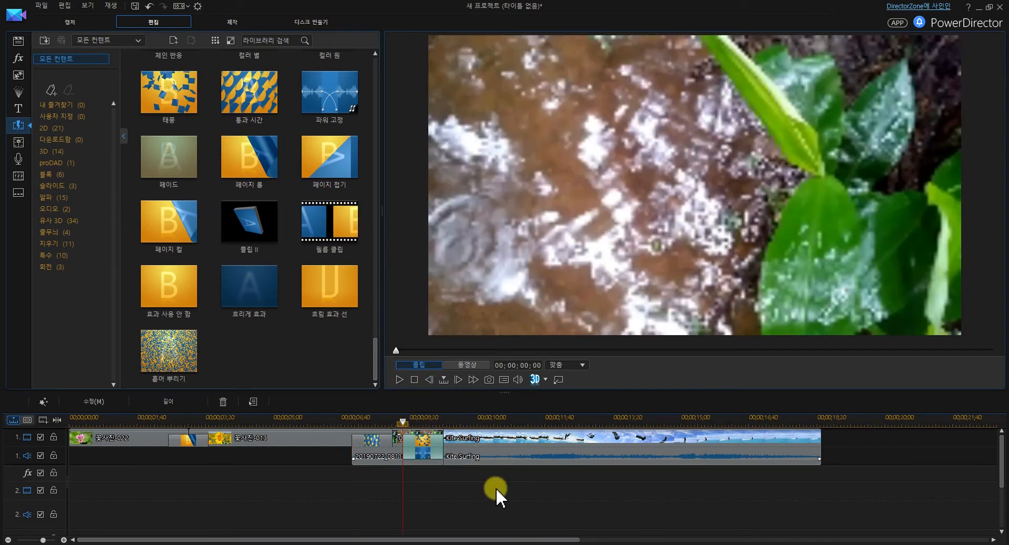
{"action": "left_click", "coordinate": [110, 494]}
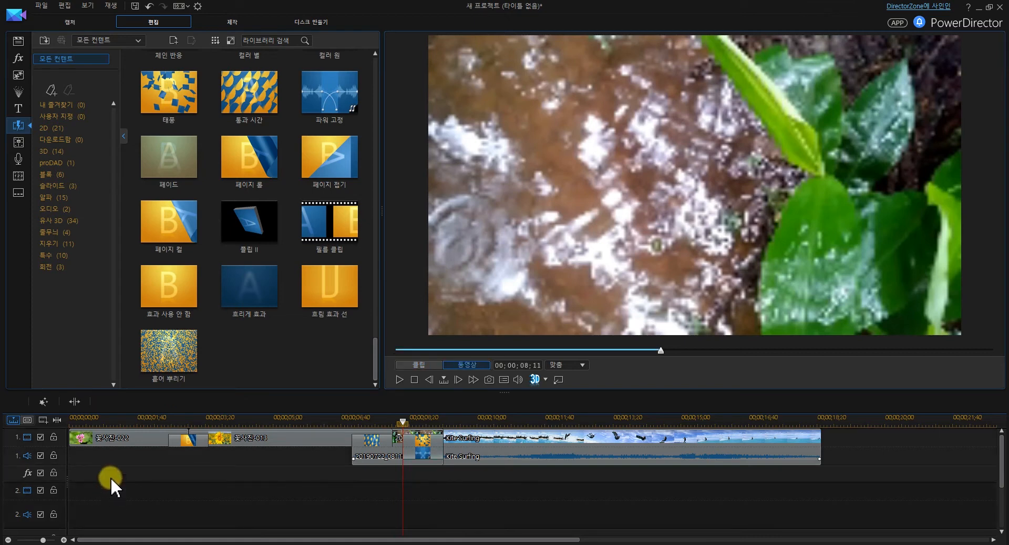
Place the bensound-memories music from the media library at the start of audio track 2
{"action": "left_click", "coordinate": [19, 42]}
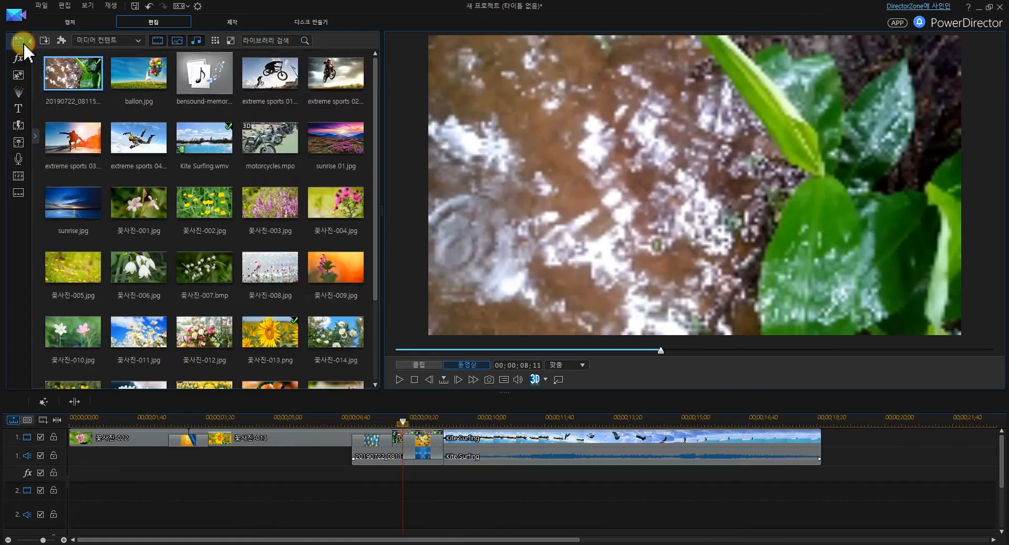
{"action": "left_click", "coordinate": [204, 84]}
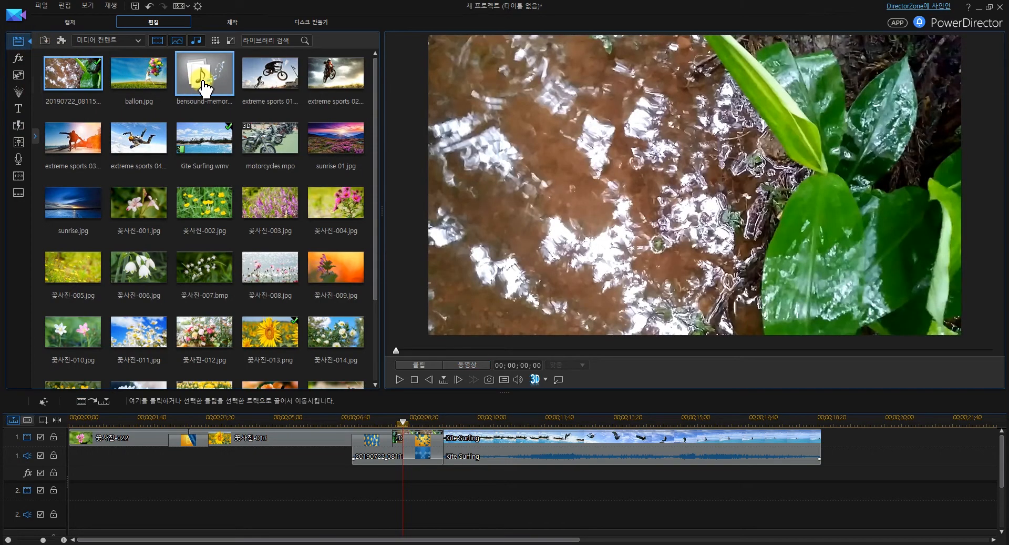
{"action": "left_click_drag", "start_coordinate": [204, 84], "coordinate": [117, 515]}
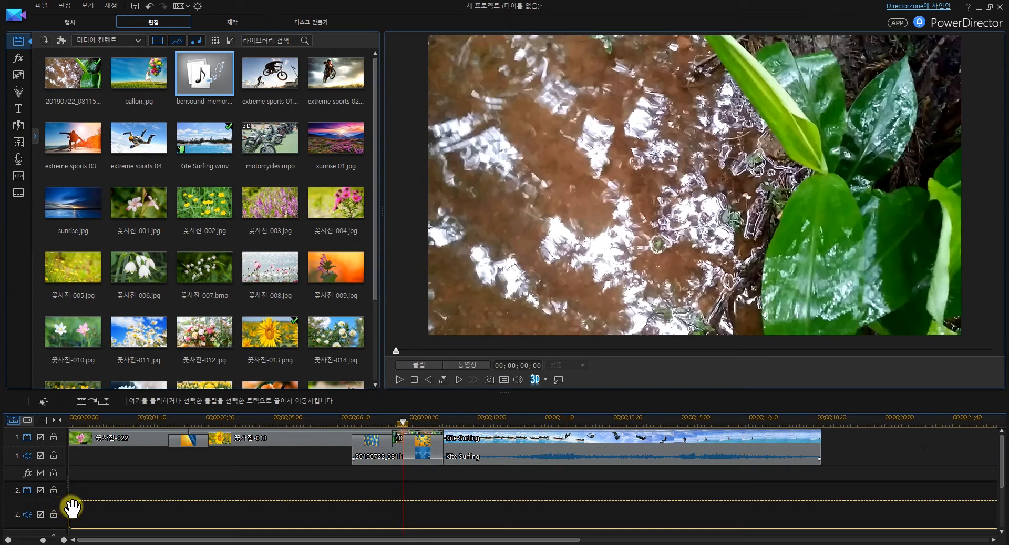
{"action": "left_click_drag", "start_coordinate": [76, 493], "coordinate": [68, 512]}
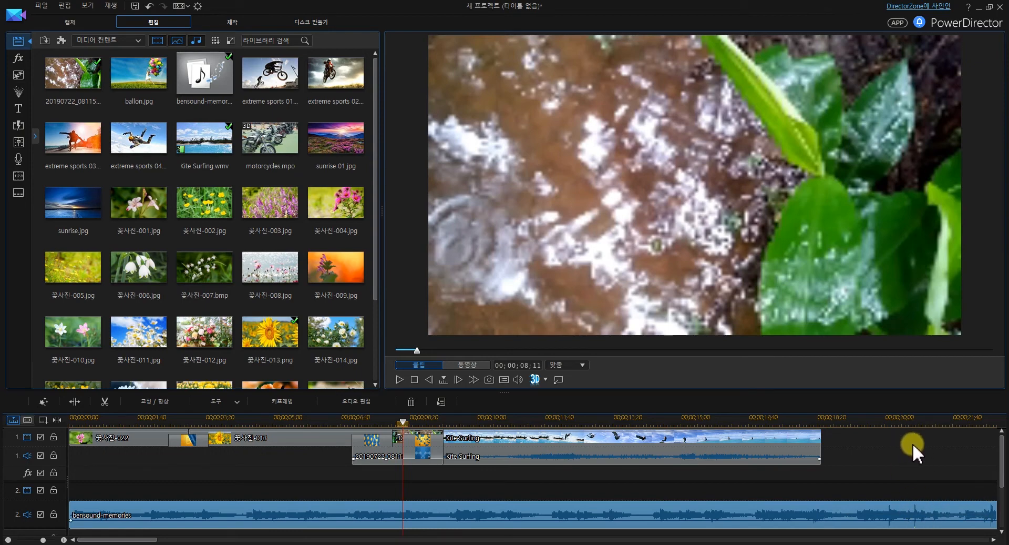
Split the bensound-memories clip at the end of the Kite Surfing video (00;00;18;26) and delete the remainder after it
{"action": "left_click", "coordinate": [402, 421]}
{"action": "left_click_drag", "start_coordinate": [573, 424], "coordinate": [823, 419]}
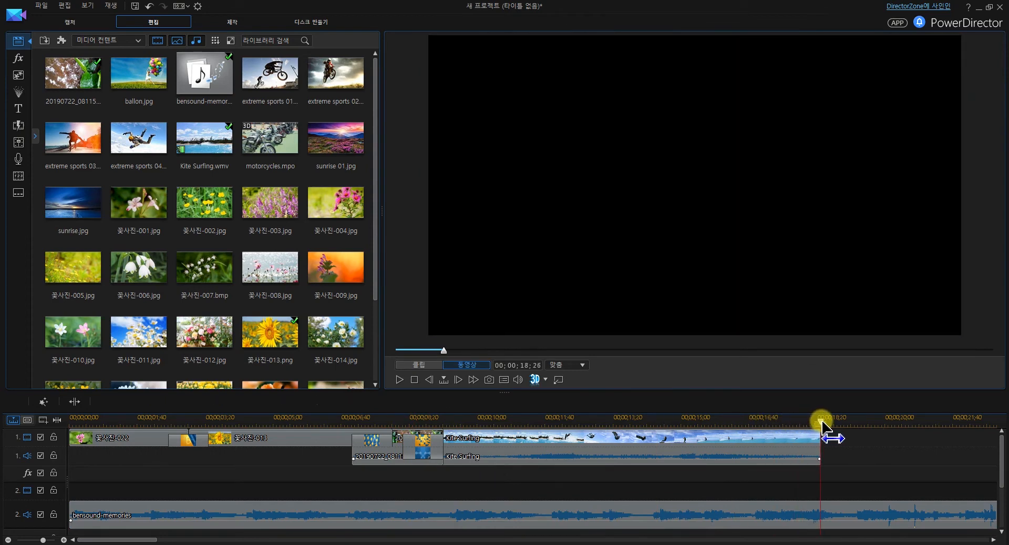
{"action": "left_click", "coordinate": [823, 517]}
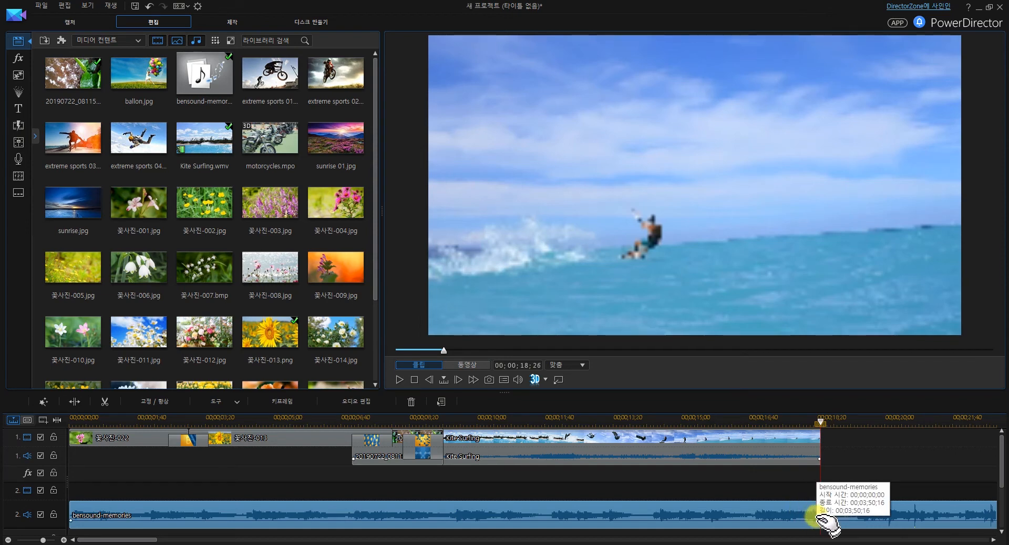
{"action": "left_click", "coordinate": [74, 402]}
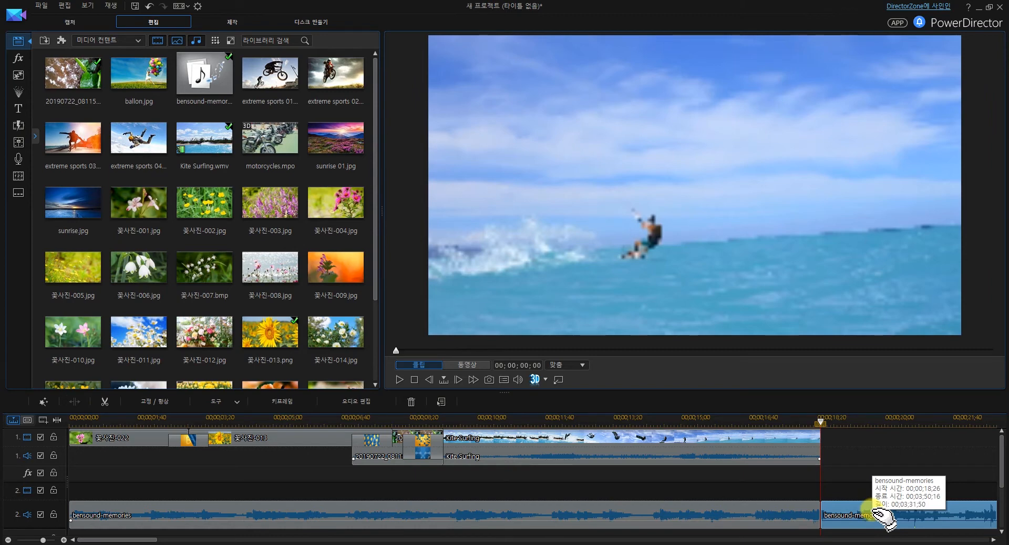
{"action": "key", "text": "Delete"}
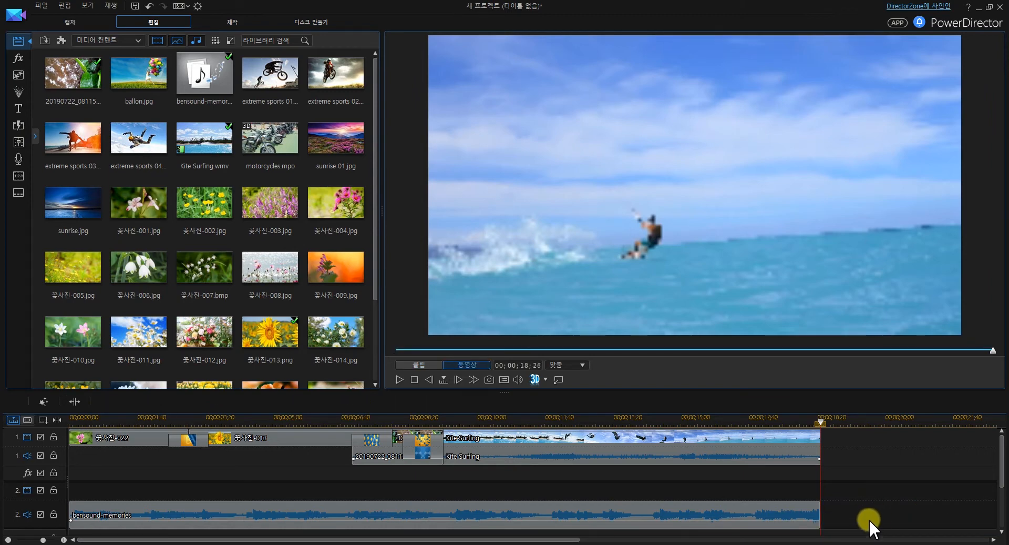
Place the ! Pa.18442-16:9 particle effect at the start of video track 2 and extend it to 00;00;18;26
{"action": "left_click", "coordinate": [92, 421]}
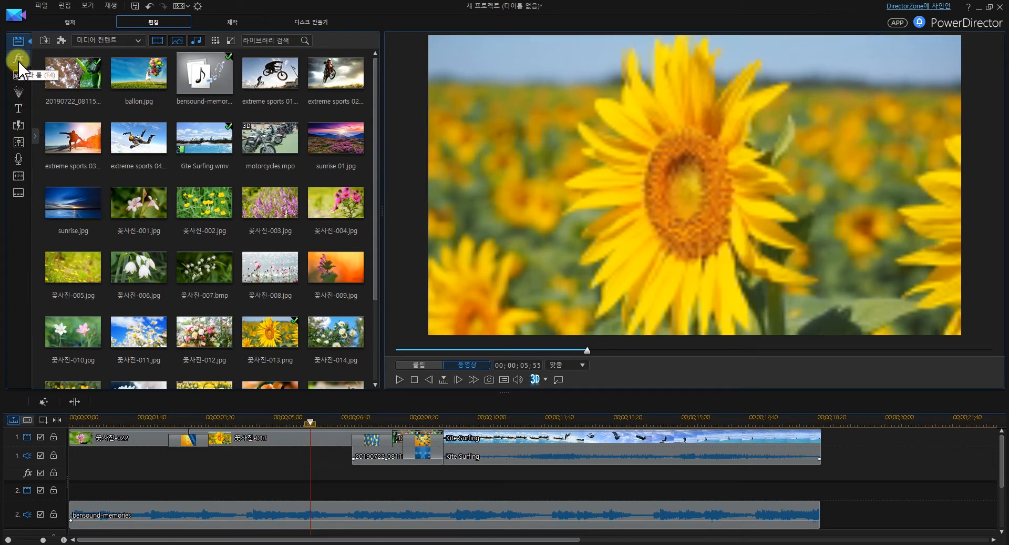
{"action": "left_click", "coordinate": [19, 77]}
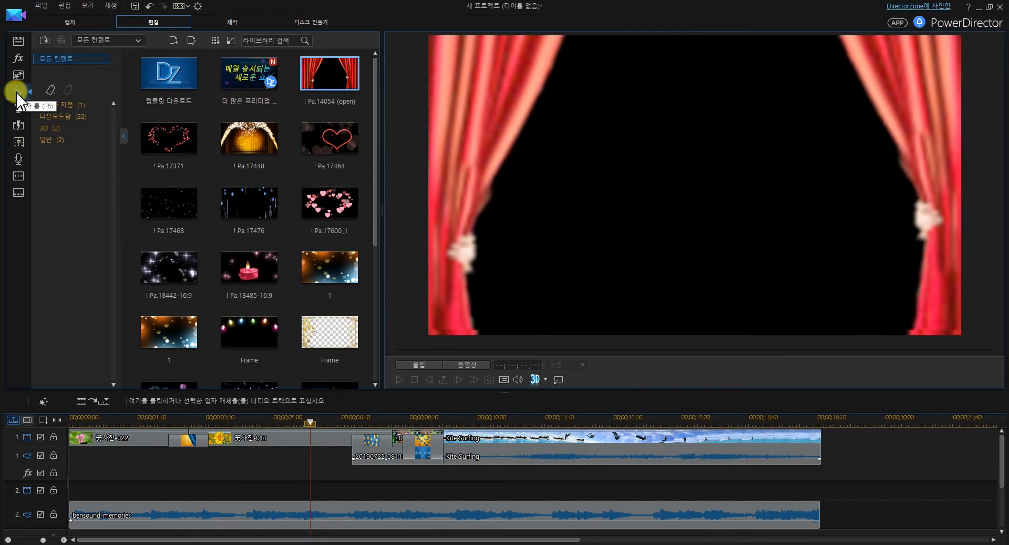
{"action": "left_click_drag", "start_coordinate": [171, 270], "coordinate": [71, 489]}
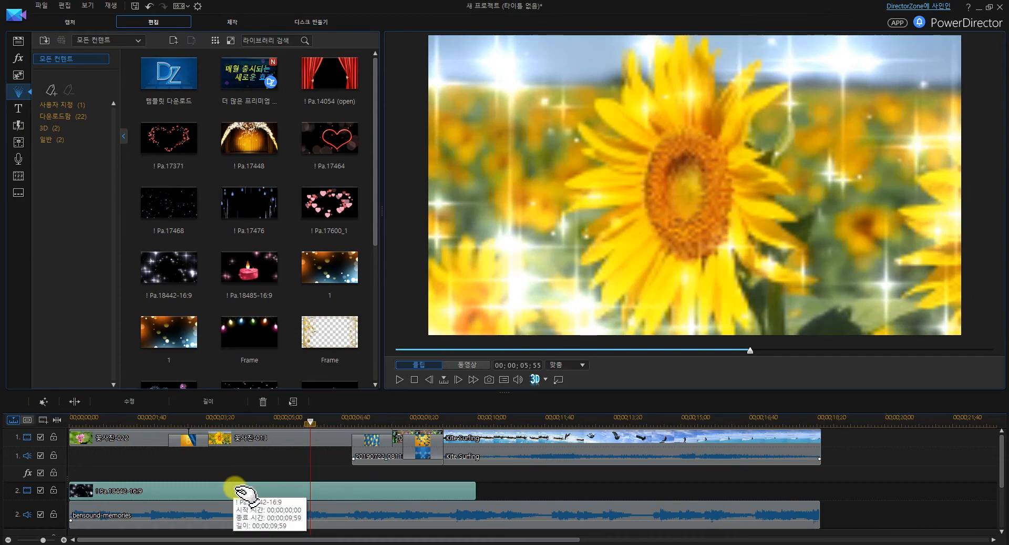
{"action": "left_click", "coordinate": [441, 484]}
{"action": "left_click_drag", "start_coordinate": [477, 494], "coordinate": [821, 504]}
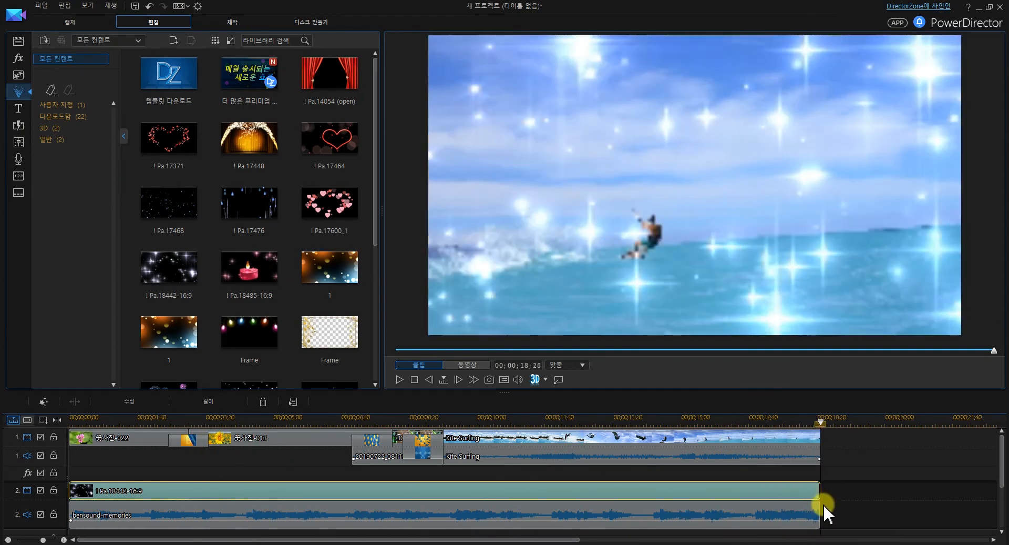
Play the movie from near the beginning to preview the particle effect over the clips, and pause the playback
{"action": "left_click", "coordinate": [82, 419]}
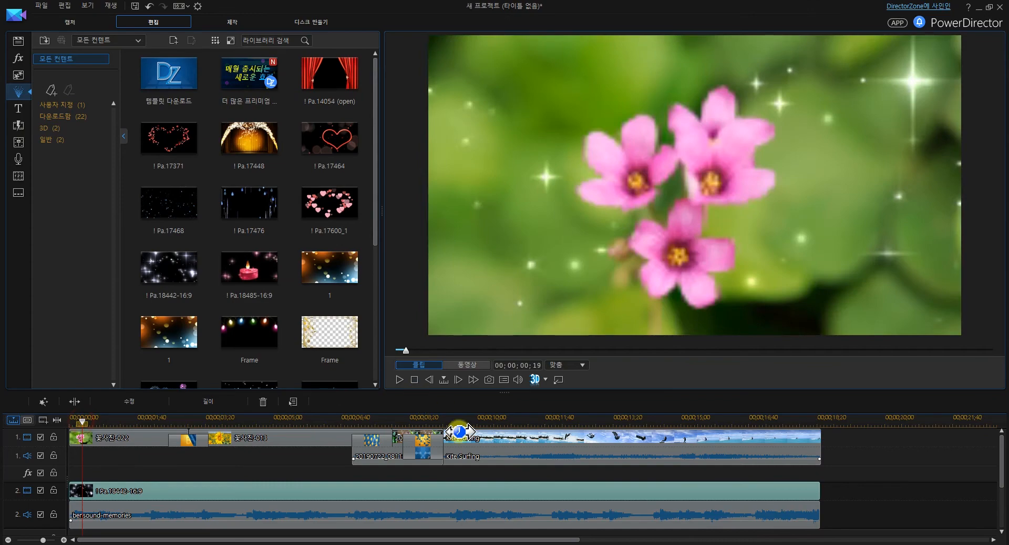
{"action": "left_click", "coordinate": [399, 379]}
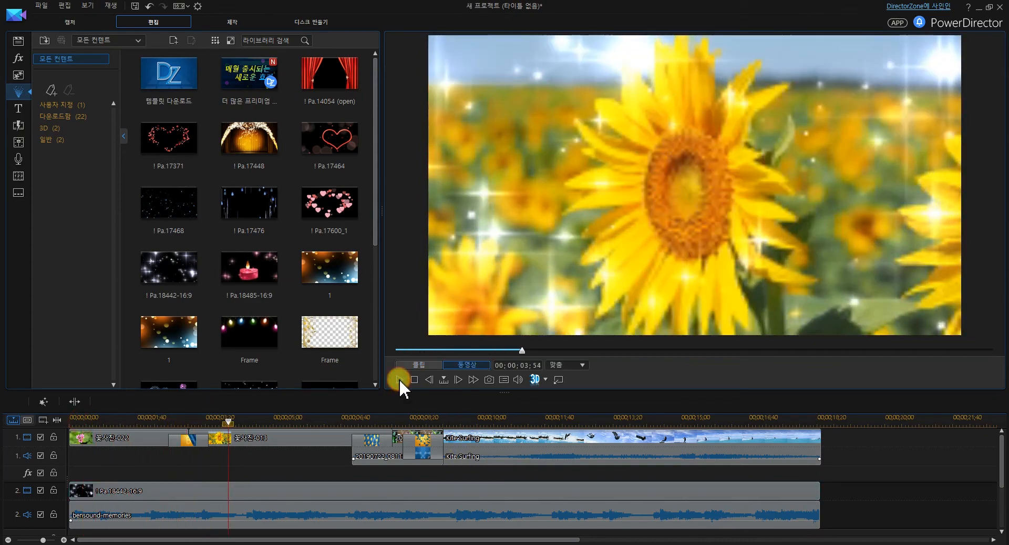
{"action": "left_click", "coordinate": [400, 381]}
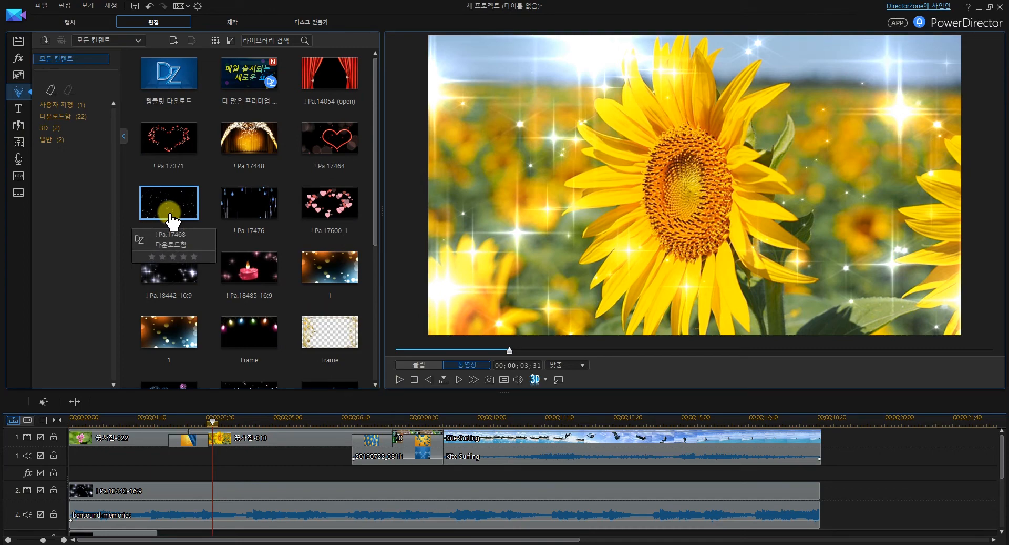
Go to the DirectorZone template download site for particle effects, dismiss its advertisement and open the member sign-up form
{"action": "left_click", "coordinate": [192, 87]}
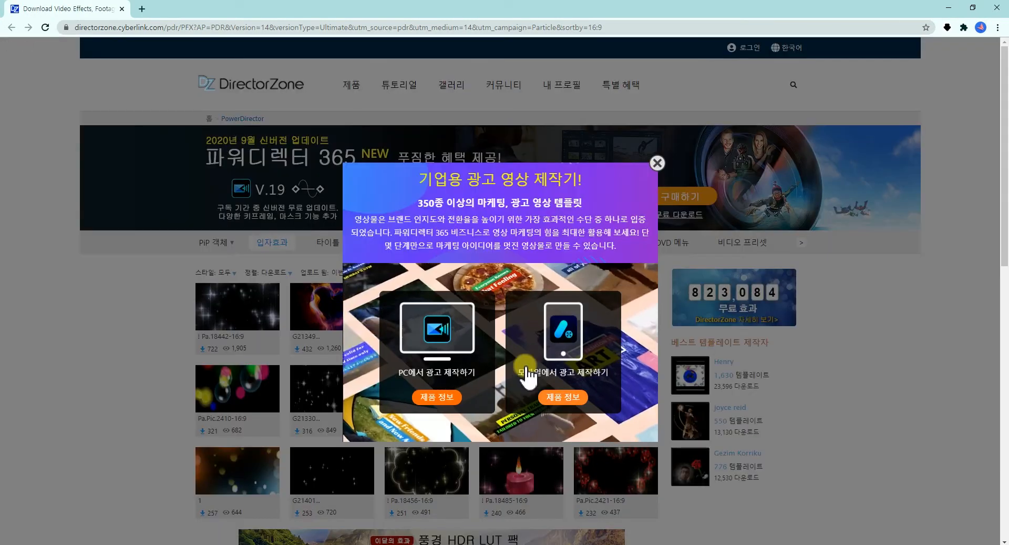
{"action": "left_click", "coordinate": [656, 163]}
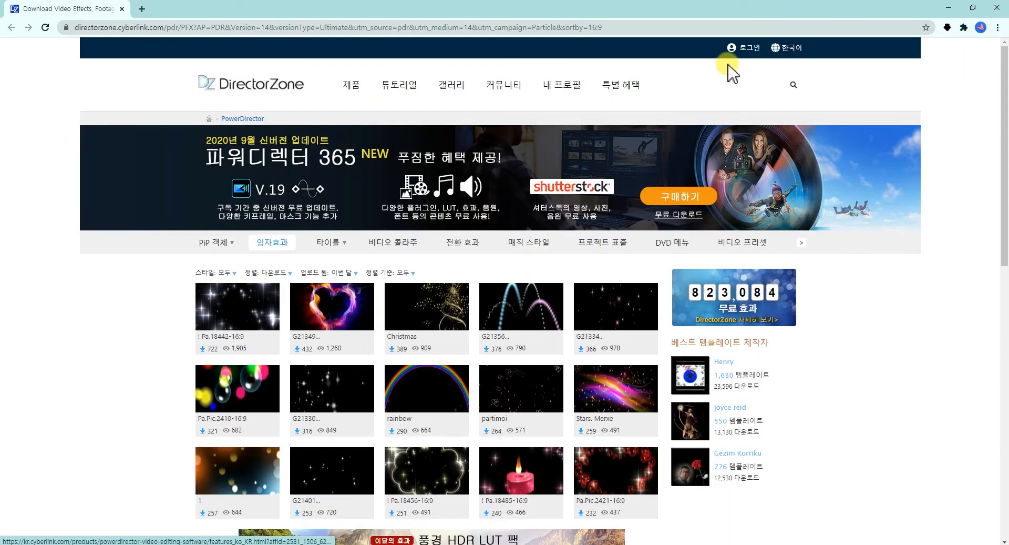
{"action": "left_click", "coordinate": [750, 57]}
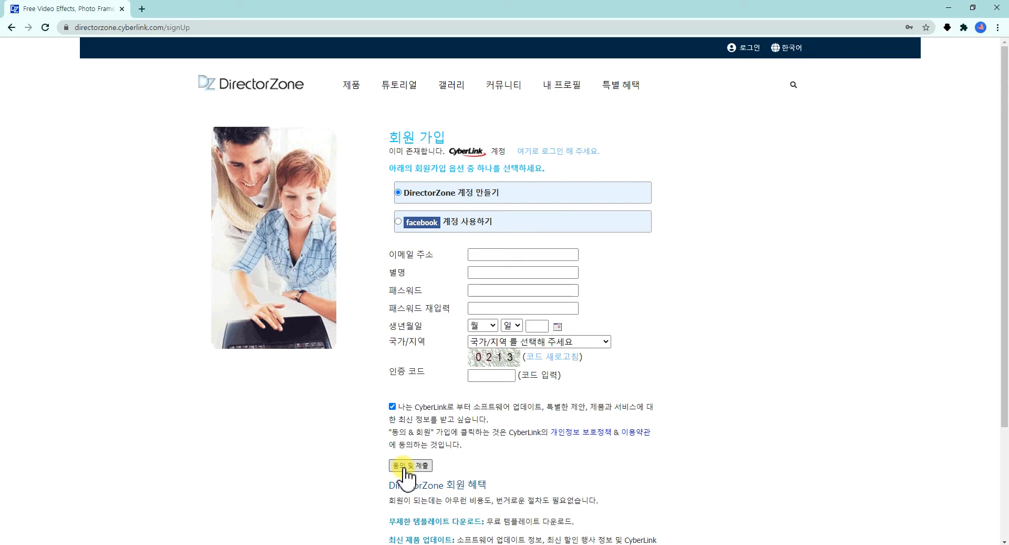
Sign in to DirectorZone with the existing CyberLink account instead of registering a new one
{"action": "left_click", "coordinate": [746, 48]}
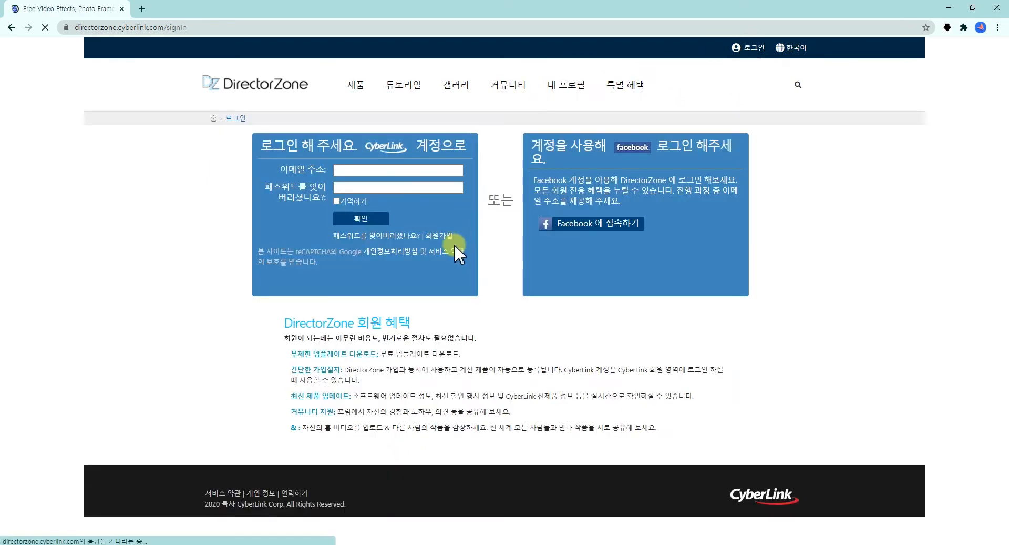
{"action": "left_click", "coordinate": [363, 218]}
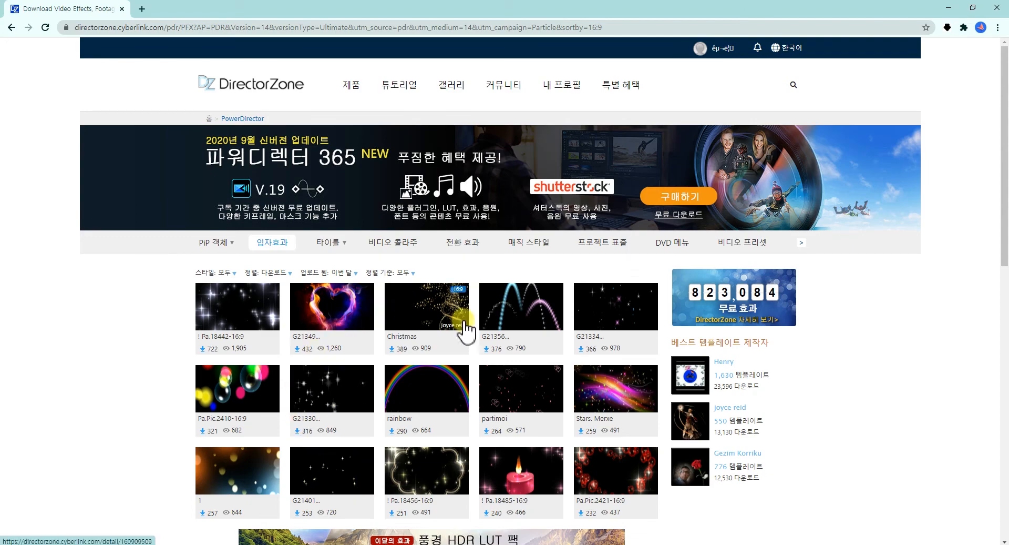
Filter the particle effect templates by upload period to 올해 (this year) and browse the list
{"action": "scroll", "coordinate": [527, 432], "scroll_direction": "down", "scroll_amount": 1}
{"action": "scroll", "coordinate": [523, 420], "scroll_direction": "down", "scroll_amount": 3}
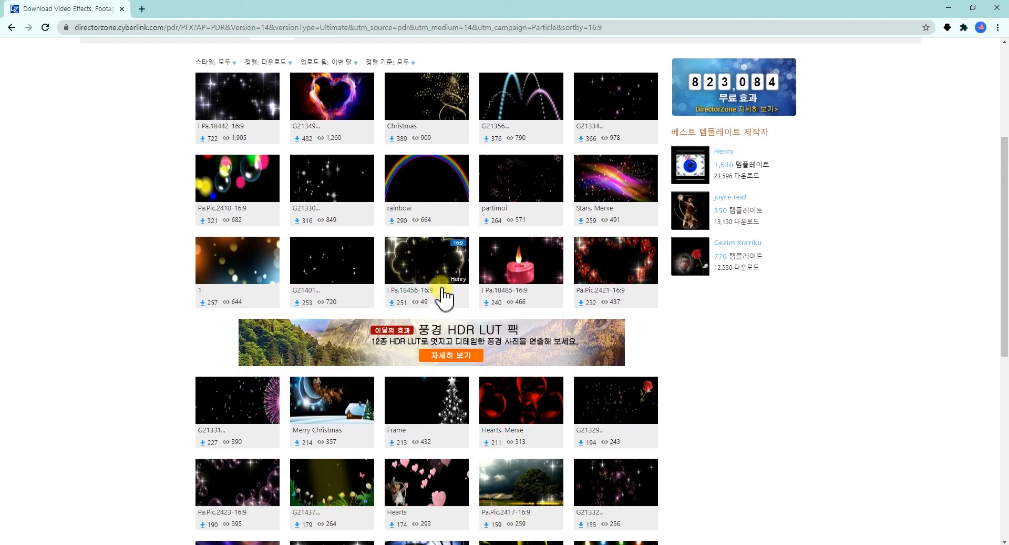
{"action": "scroll", "coordinate": [445, 297], "scroll_direction": "up", "scroll_amount": 3}
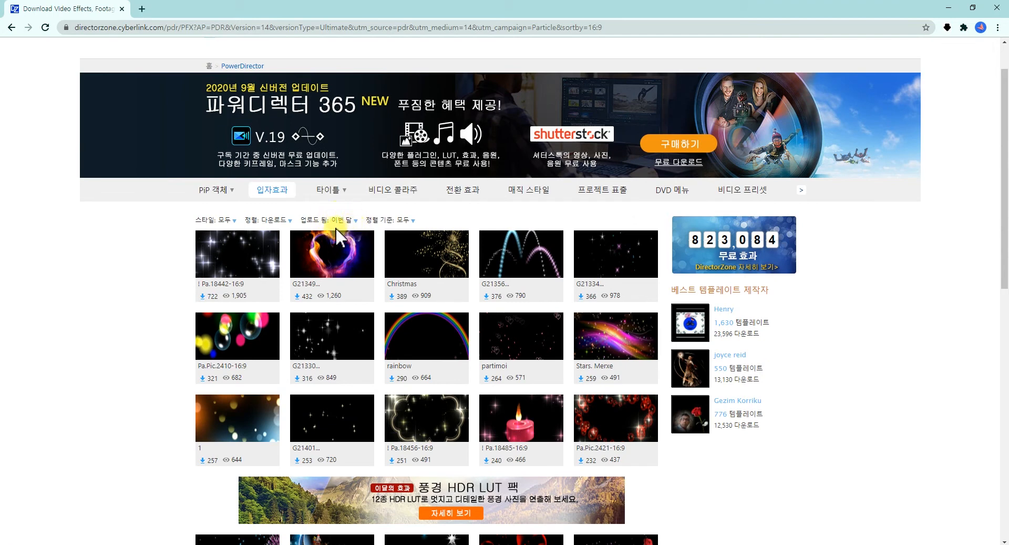
{"action": "left_click", "coordinate": [359, 219]}
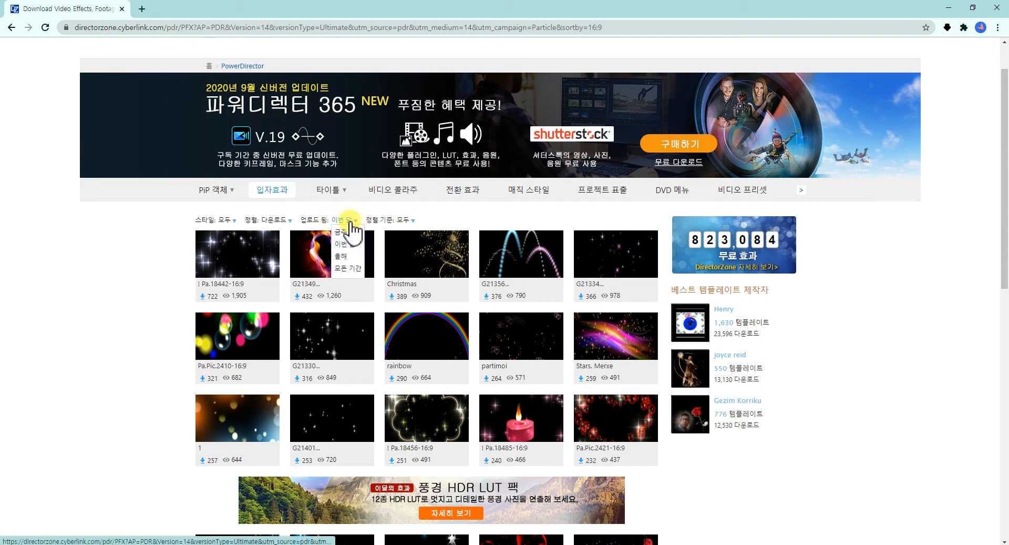
{"action": "left_click", "coordinate": [341, 256]}
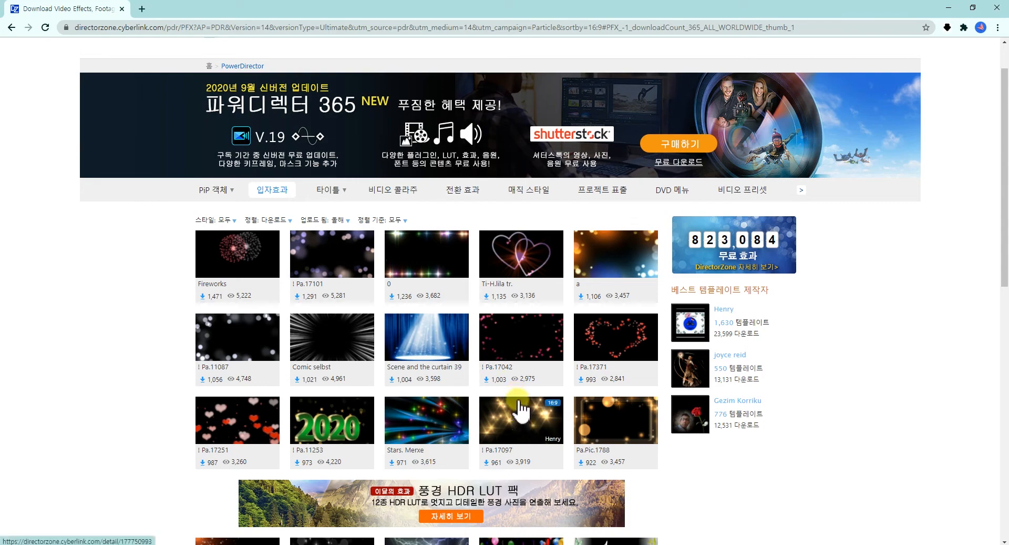
{"action": "scroll", "coordinate": [514, 378], "scroll_direction": "down", "scroll_amount": 3}
{"action": "scroll", "coordinate": [518, 401], "scroll_direction": "up", "scroll_amount": 3}
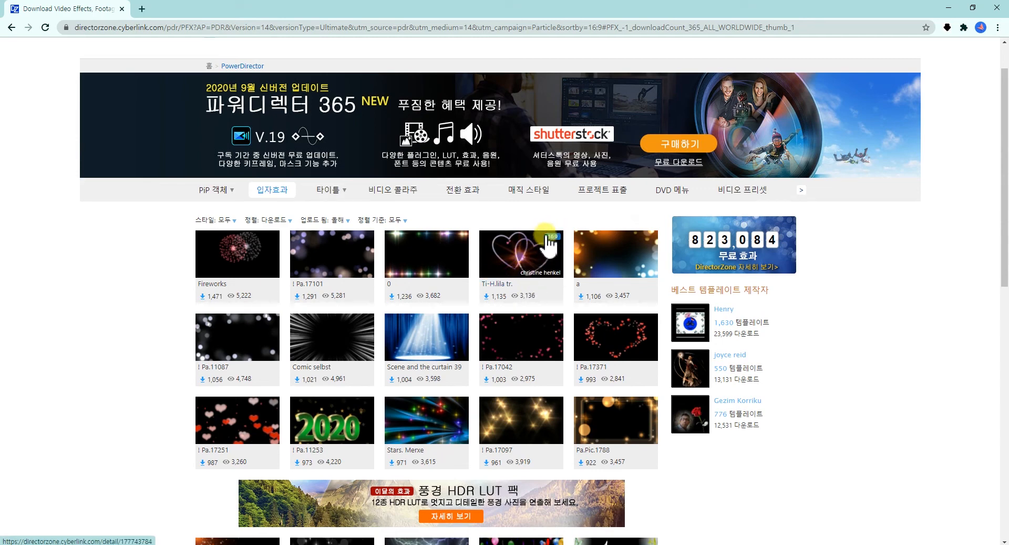
Download and install the Ti-H.lila tr. particle template, and preview it in the PowerDirector particle library
{"action": "left_click", "coordinate": [526, 254]}
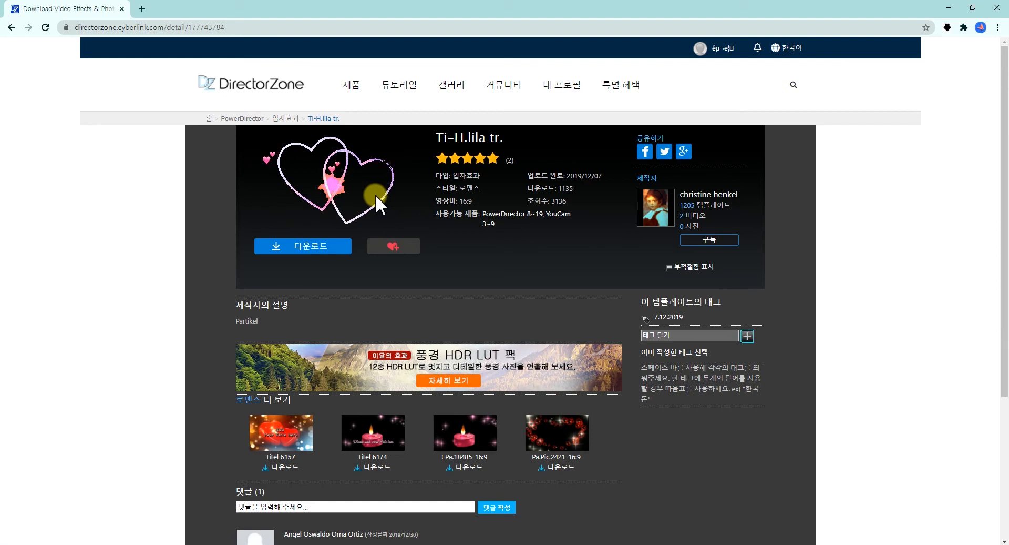
{"action": "left_click", "coordinate": [318, 246]}
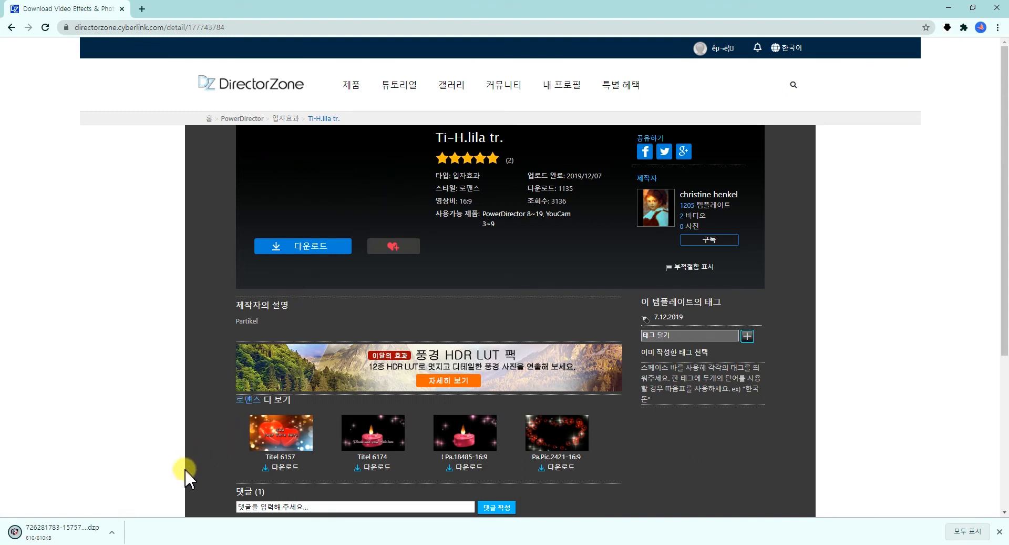
{"action": "left_click", "coordinate": [111, 532]}
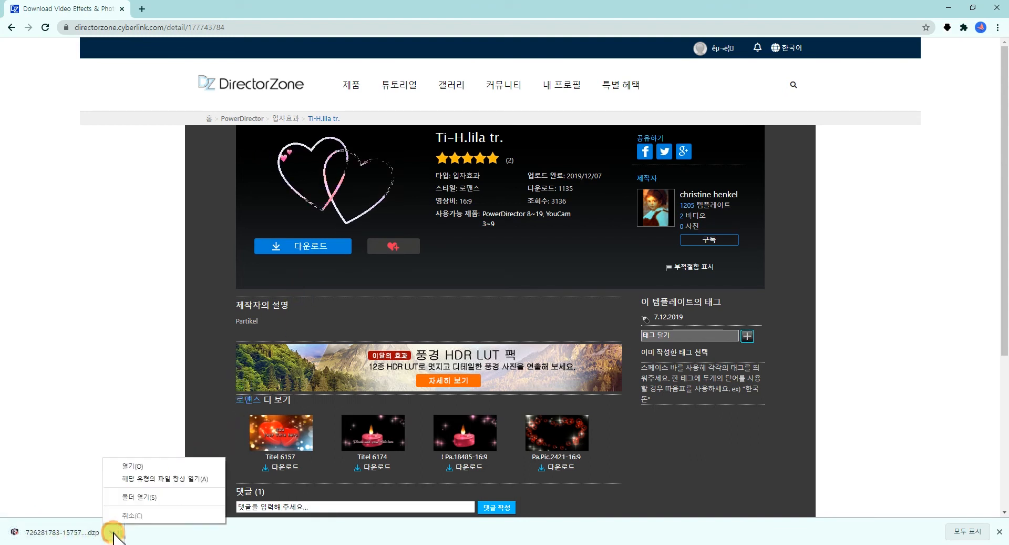
{"action": "left_click", "coordinate": [137, 476]}
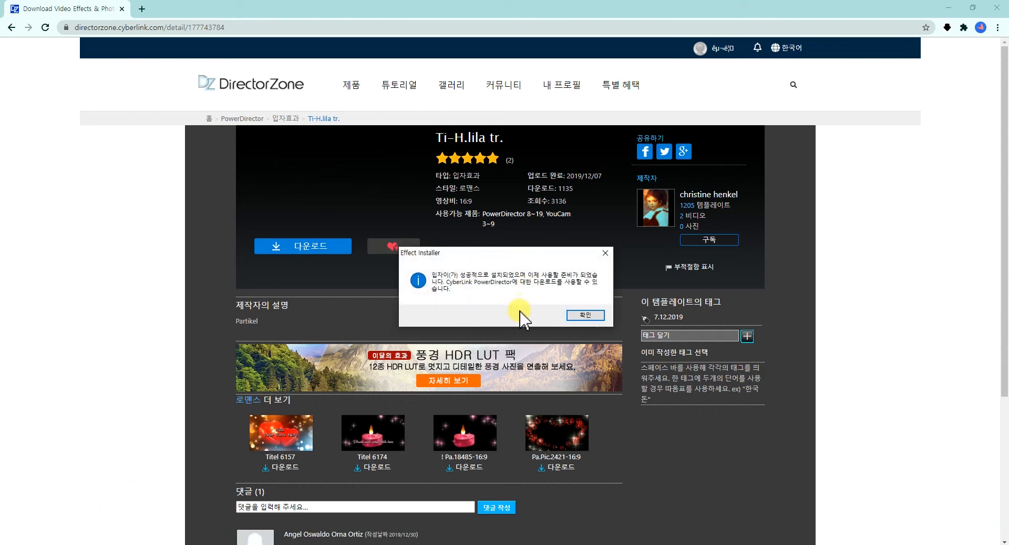
{"action": "left_click", "coordinate": [586, 315]}
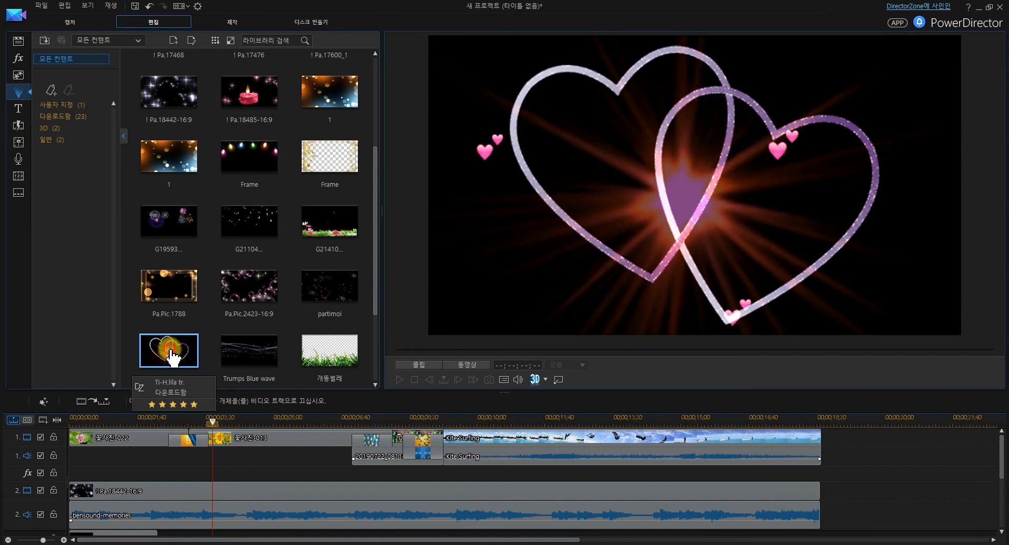
{"action": "mouse_move", "coordinate": [174, 358]}
{"action": "left_mouse_down"}
{"action": "mouse_move", "coordinate": [167, 474]}
{"action": "mouse_move", "coordinate": [171, 352]}
{"action": "left_mouse_up"}
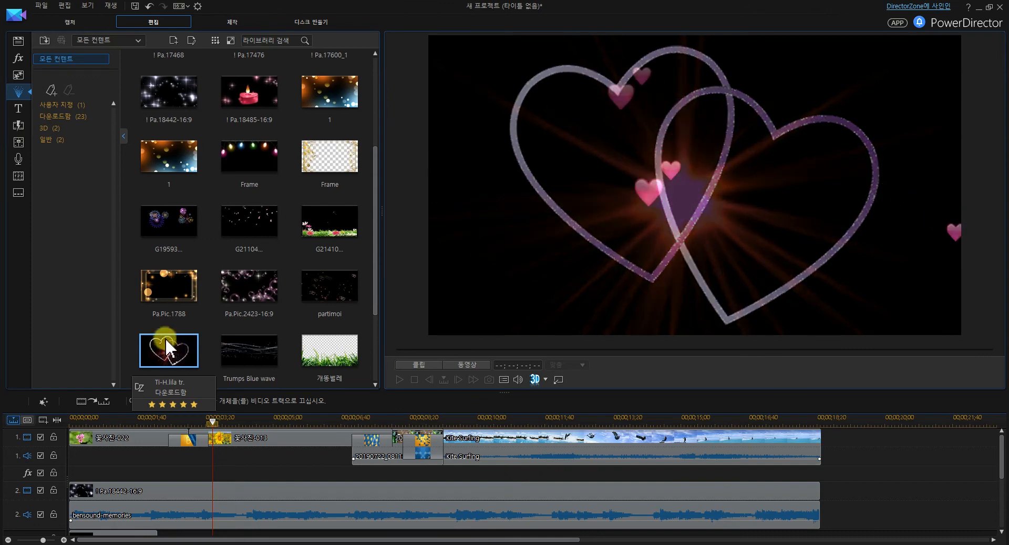
Place the 기본 title at the start of video track 3 and shorten it to end at 00;00;02;11
{"action": "left_click", "coordinate": [18, 108]}
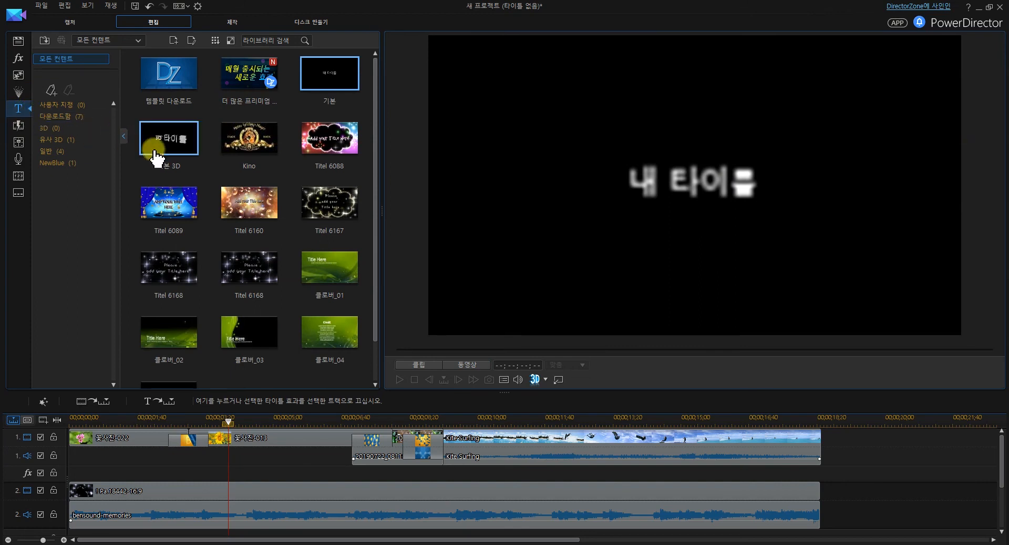
{"action": "left_click", "coordinate": [339, 81]}
{"action": "left_click_drag", "start_coordinate": [342, 84], "coordinate": [69, 522]}
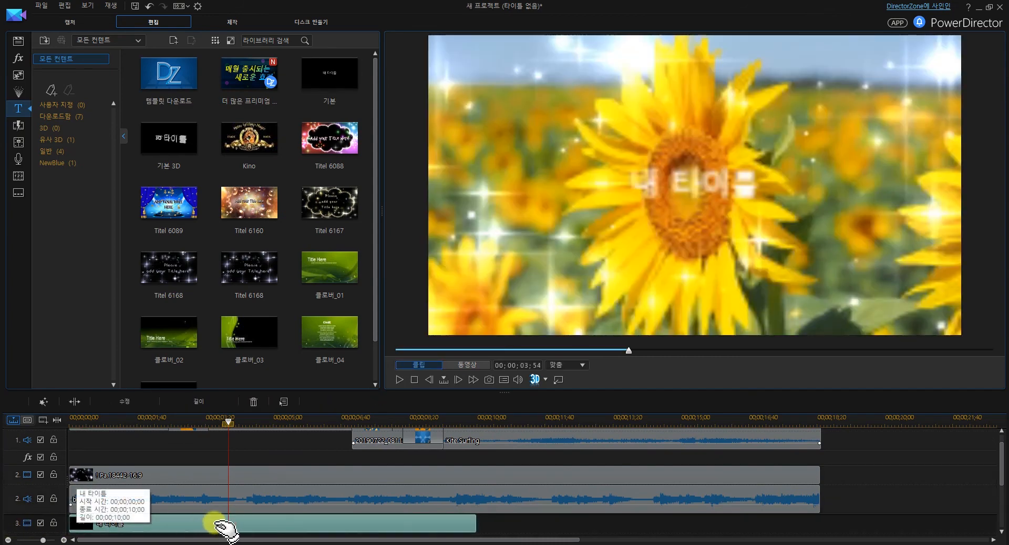
{"action": "scroll", "coordinate": [357, 529], "scroll_direction": "down", "scroll_amount": 1}
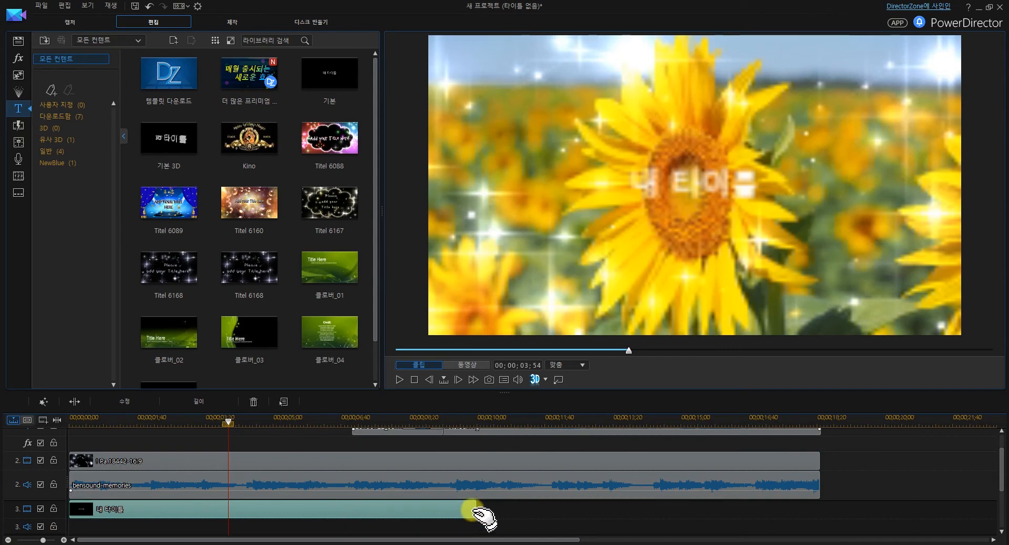
{"action": "left_click_drag", "start_coordinate": [474, 509], "coordinate": [159, 512]}
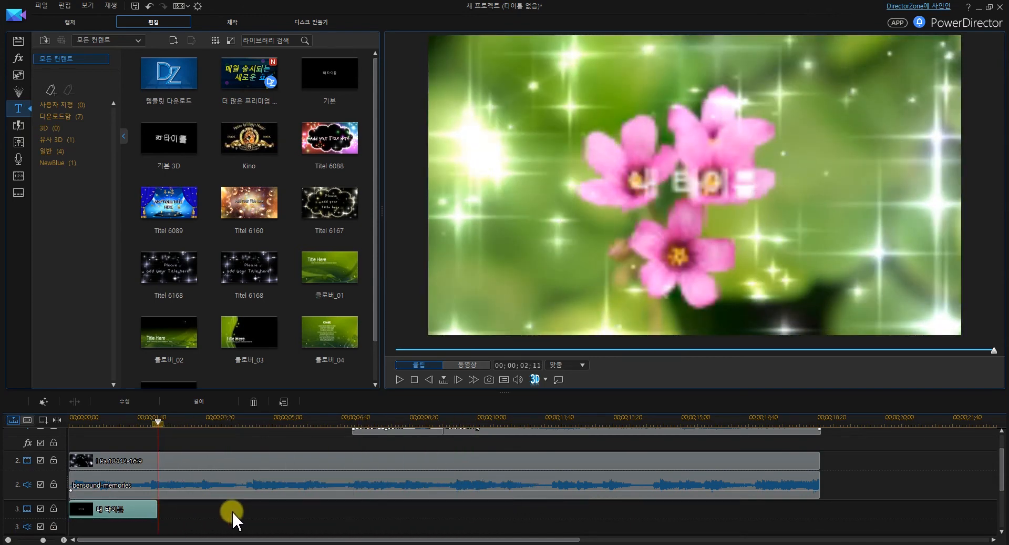
Open the title on track 3 in the Title Designer and replace its text with 아름다운 꽃
{"action": "left_click", "coordinate": [139, 507]}
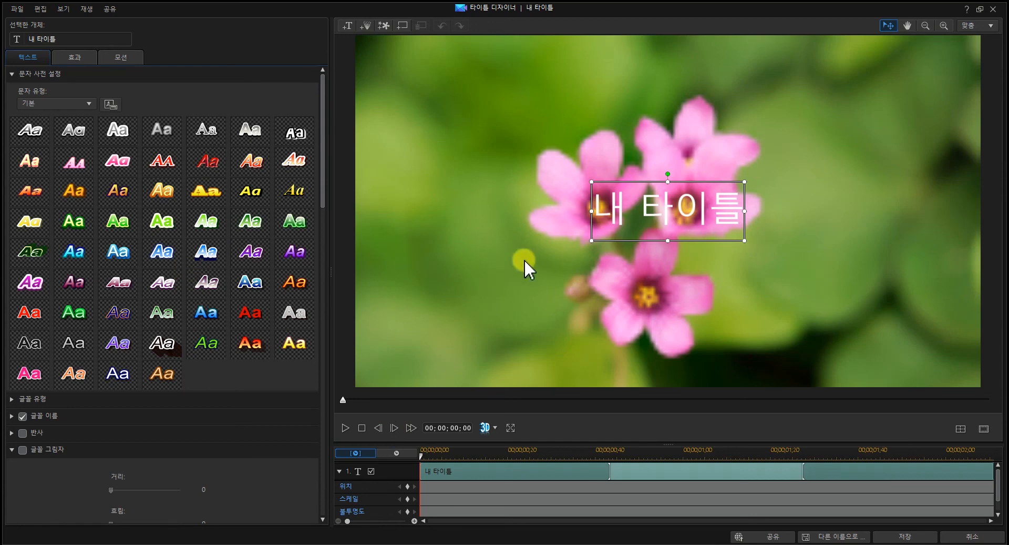
{"action": "double_click", "coordinate": [637, 213]}
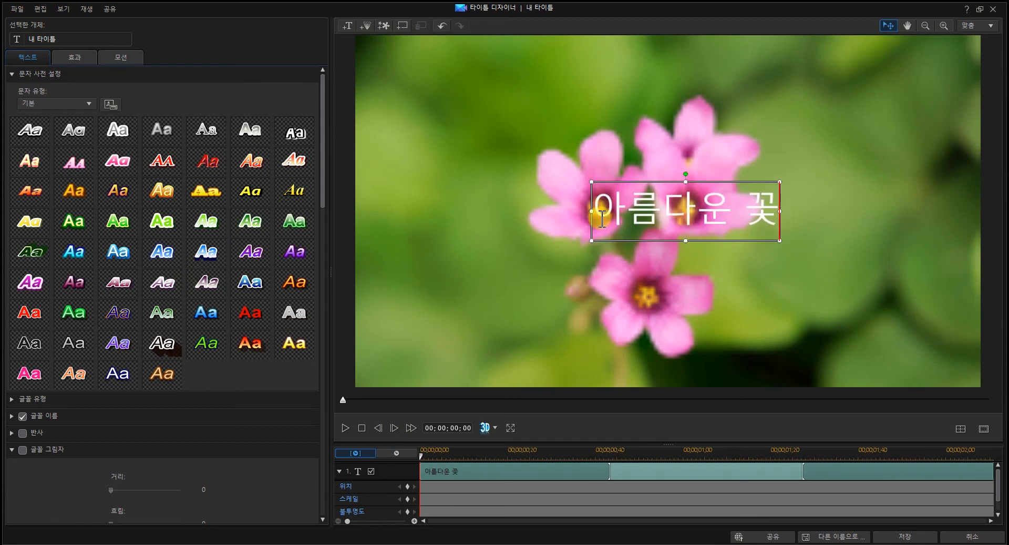
{"action": "left_click_drag", "start_coordinate": [594, 213], "coordinate": [769, 215]}
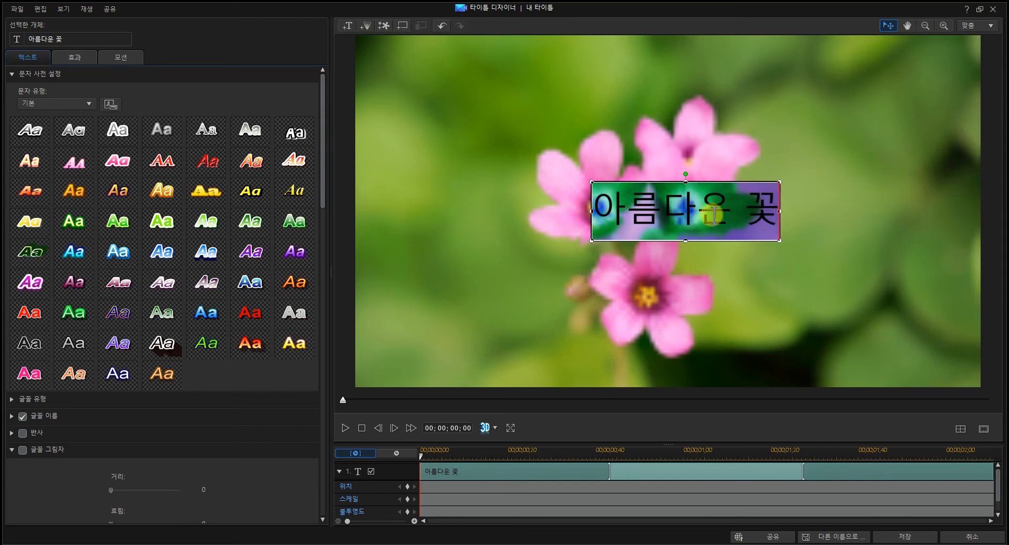
{"action": "left_click", "coordinate": [705, 213]}
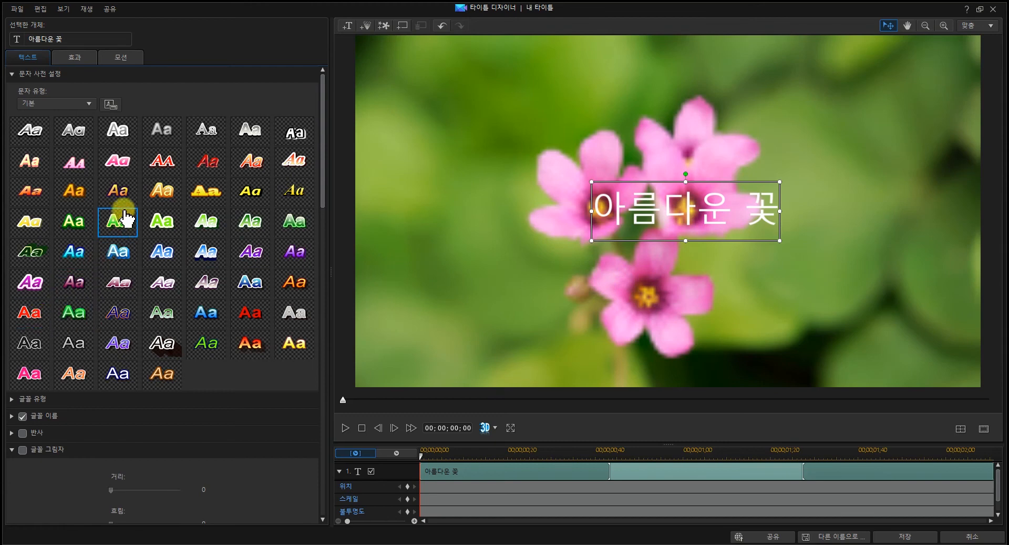
Style the title text with the orange-gold italic character preset, the 배달의민족 도현 font and size 26
{"action": "left_click", "coordinate": [121, 193]}
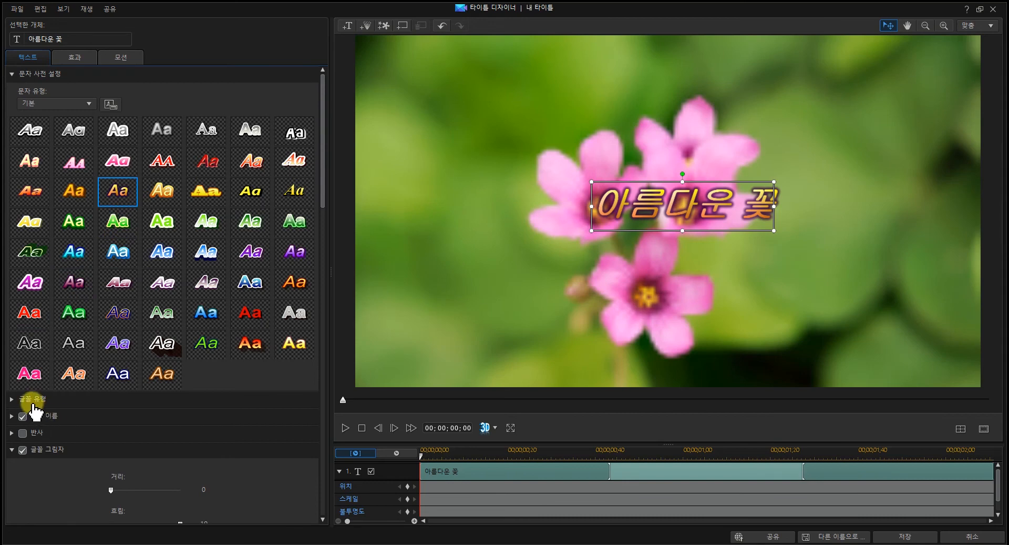
{"action": "left_click", "coordinate": [12, 398]}
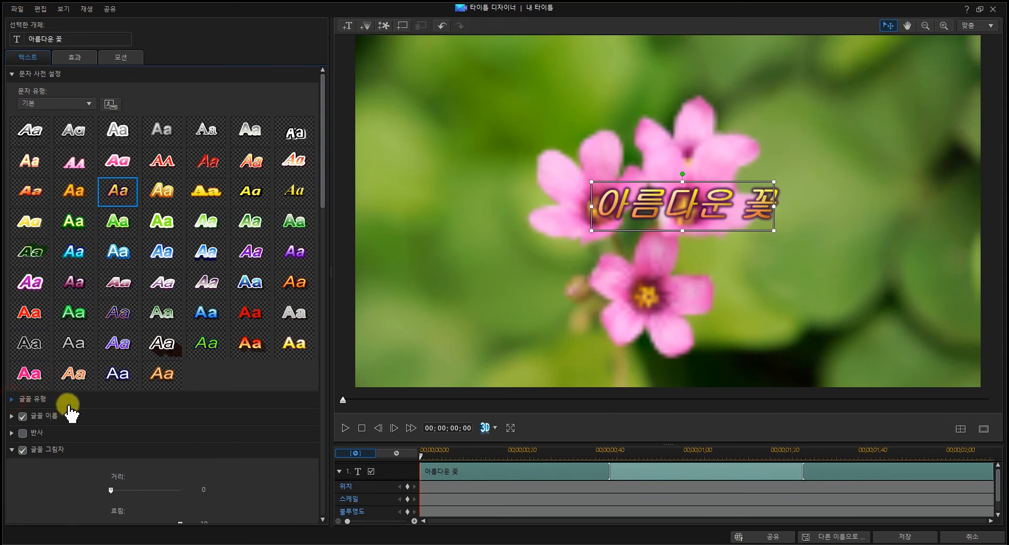
{"action": "left_click", "coordinate": [210, 420]}
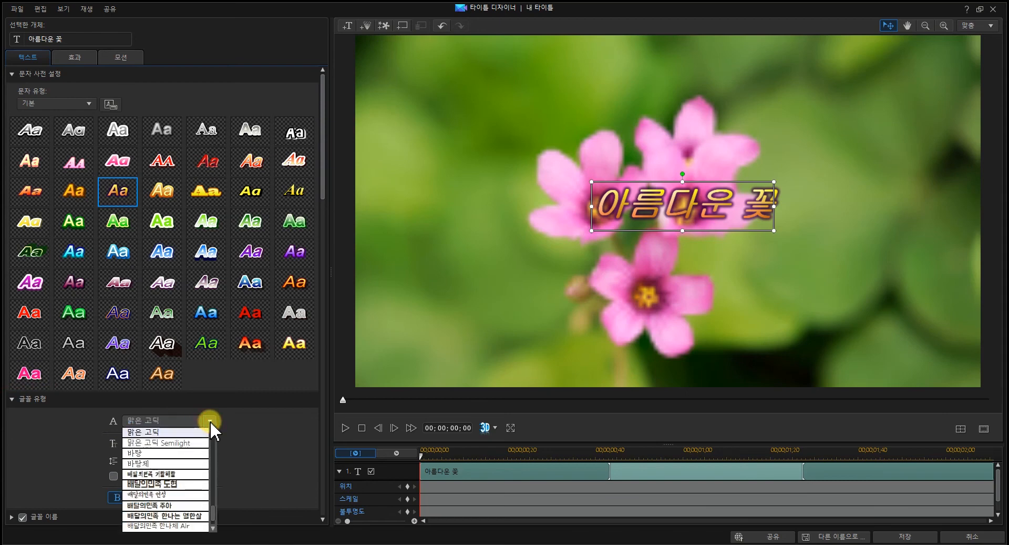
{"action": "left_click", "coordinate": [177, 483]}
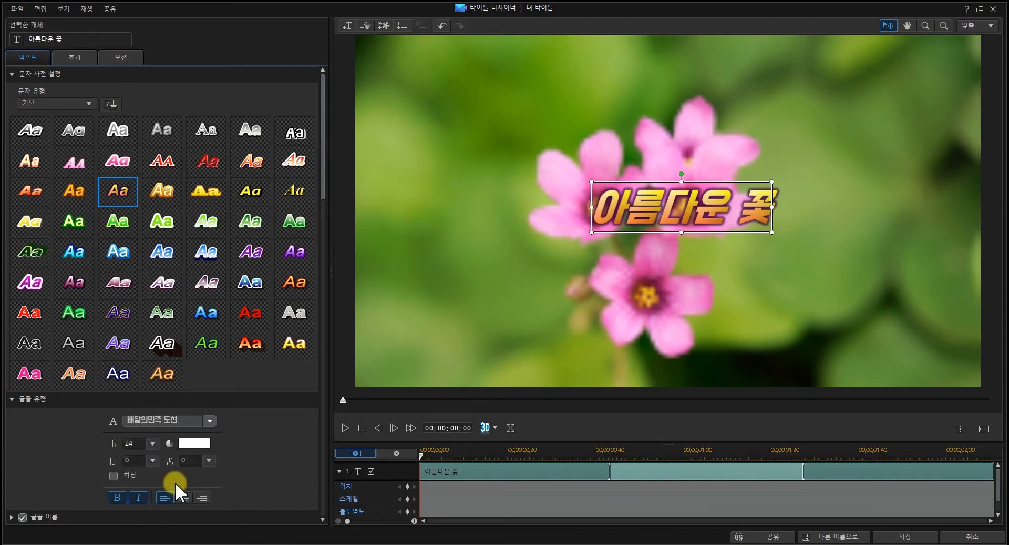
{"action": "left_click", "coordinate": [152, 444]}
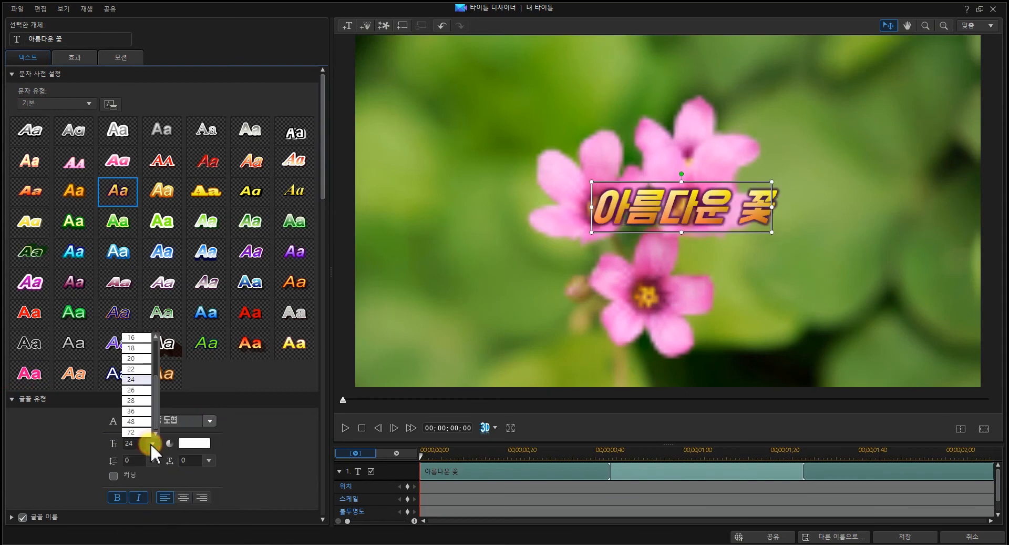
{"action": "left_click", "coordinate": [137, 390]}
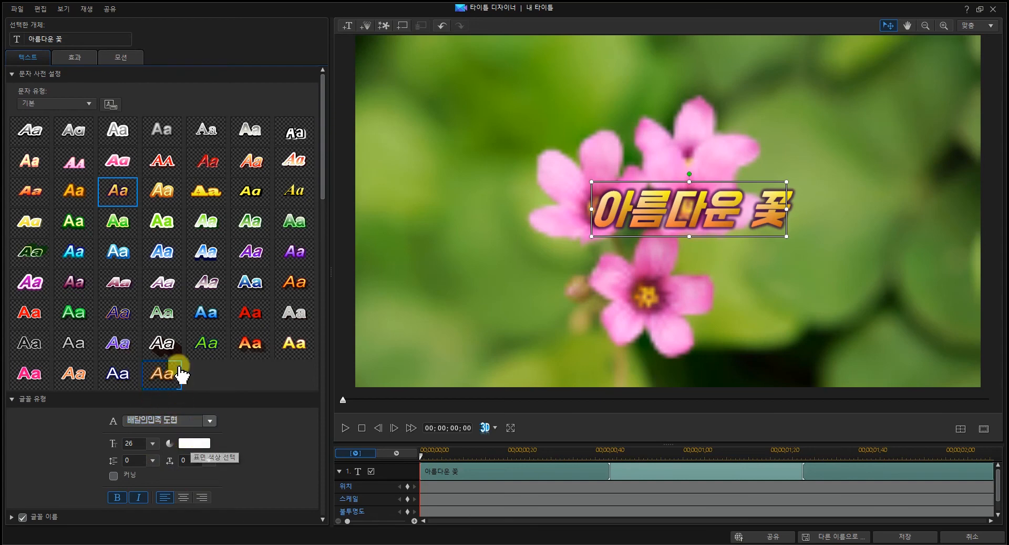
Give the title the 떨림 starting effect and the 드롭 - 오른쪽 ending effect, and save the title
{"action": "left_click", "coordinate": [76, 60]}
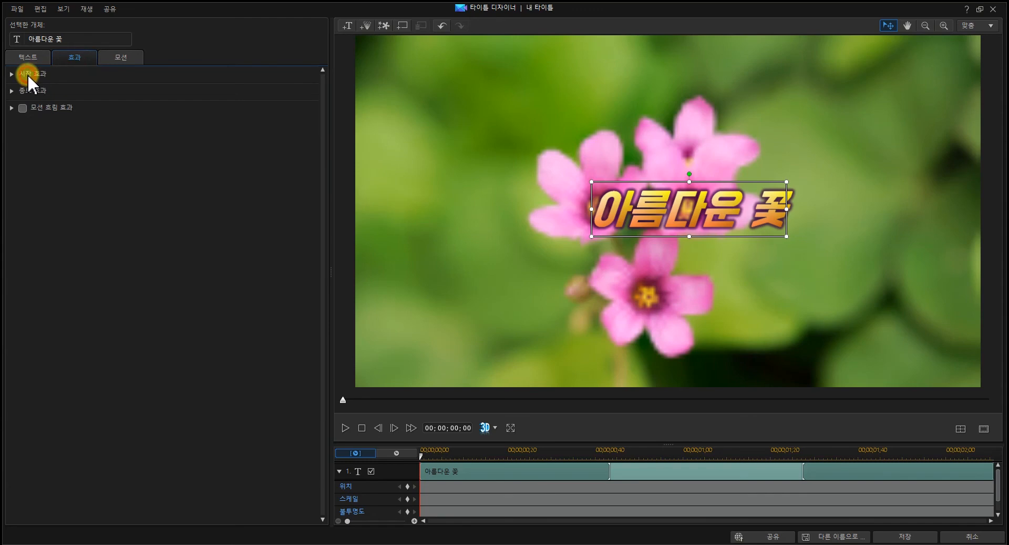
{"action": "left_click", "coordinate": [11, 75]}
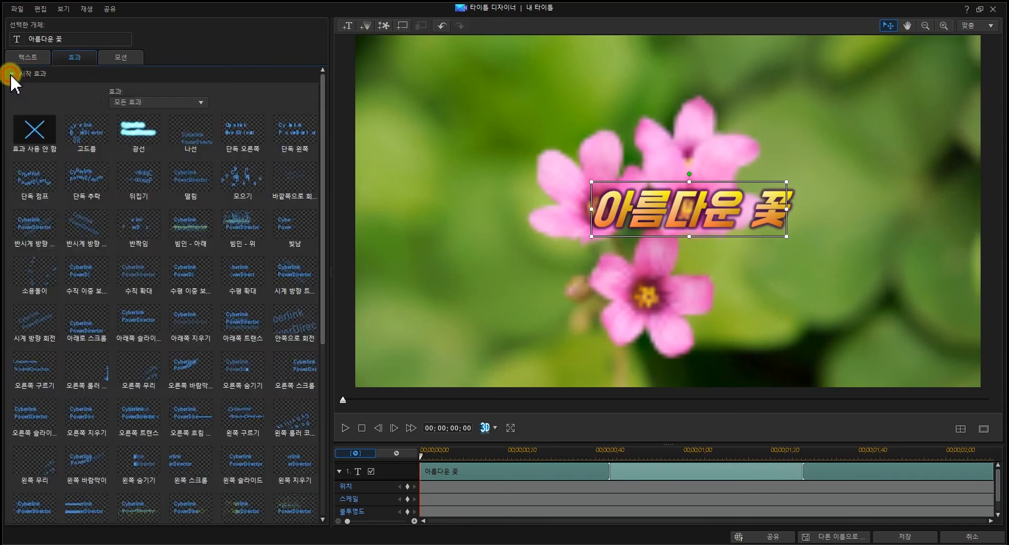
{"action": "left_click", "coordinate": [190, 181]}
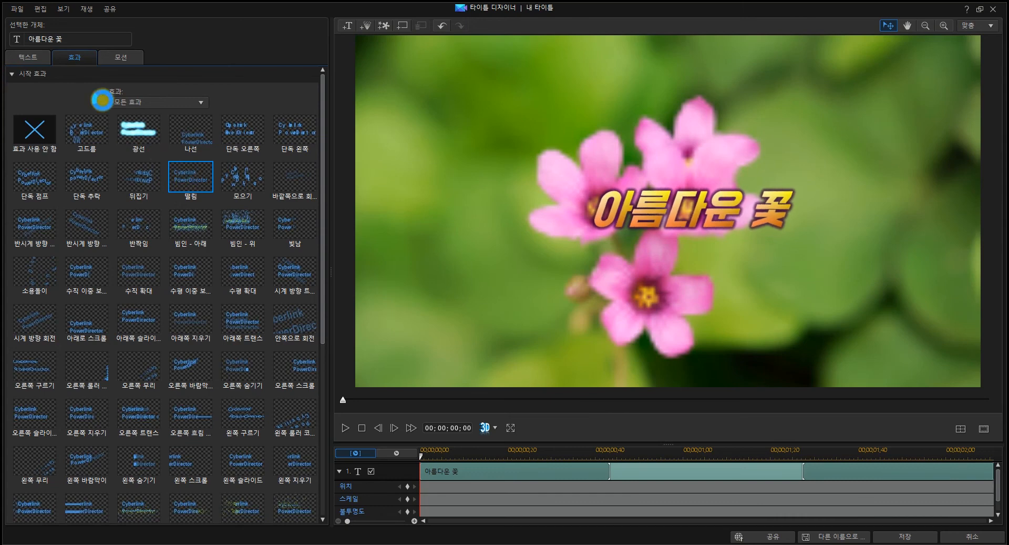
{"action": "left_click", "coordinate": [11, 74]}
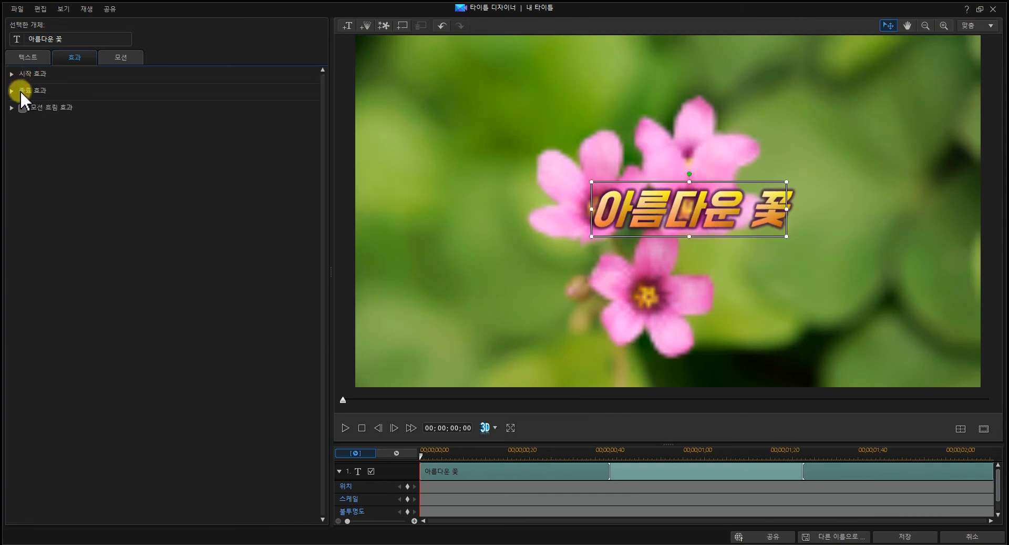
{"action": "left_click", "coordinate": [23, 91]}
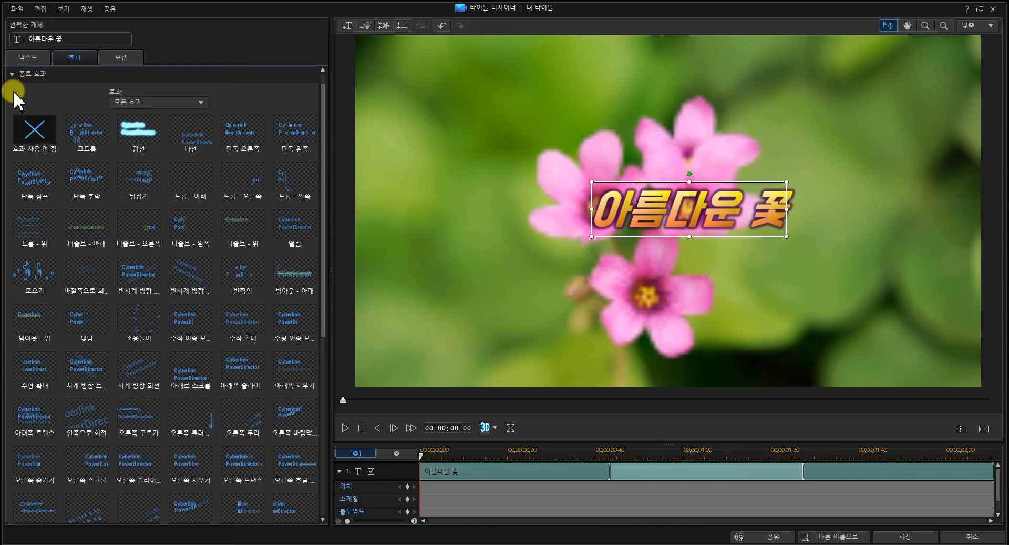
{"action": "left_click", "coordinate": [241, 187]}
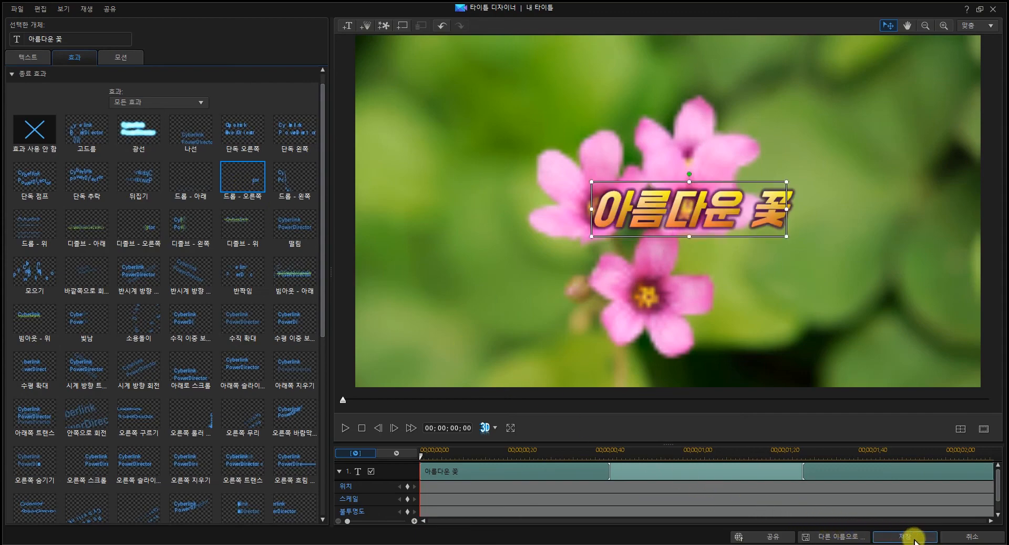
{"action": "left_click", "coordinate": [914, 539]}
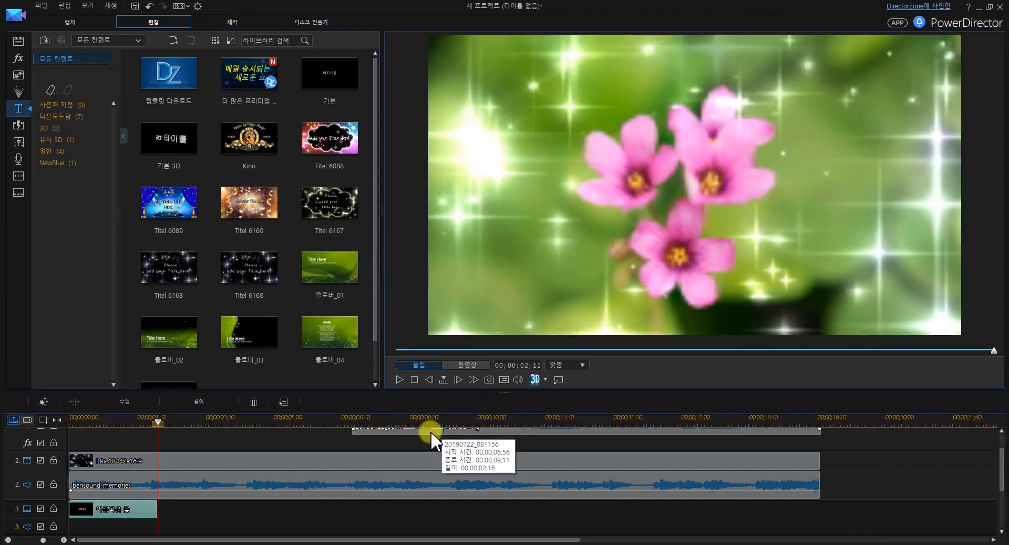
Play the movie from the beginning to check the animated title
{"action": "left_click_drag", "start_coordinate": [155, 421], "coordinate": [58, 421]}
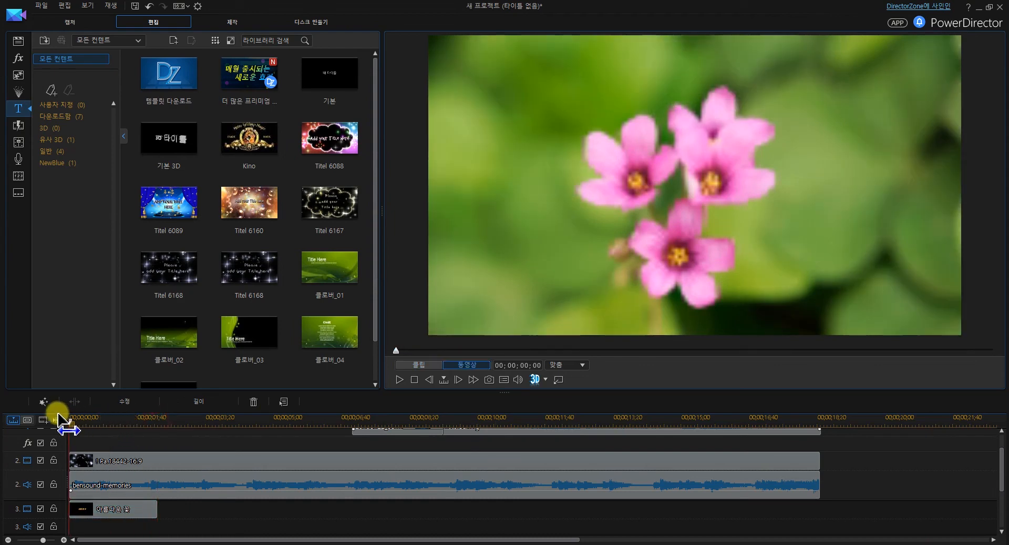
{"action": "left_click", "coordinate": [399, 379]}
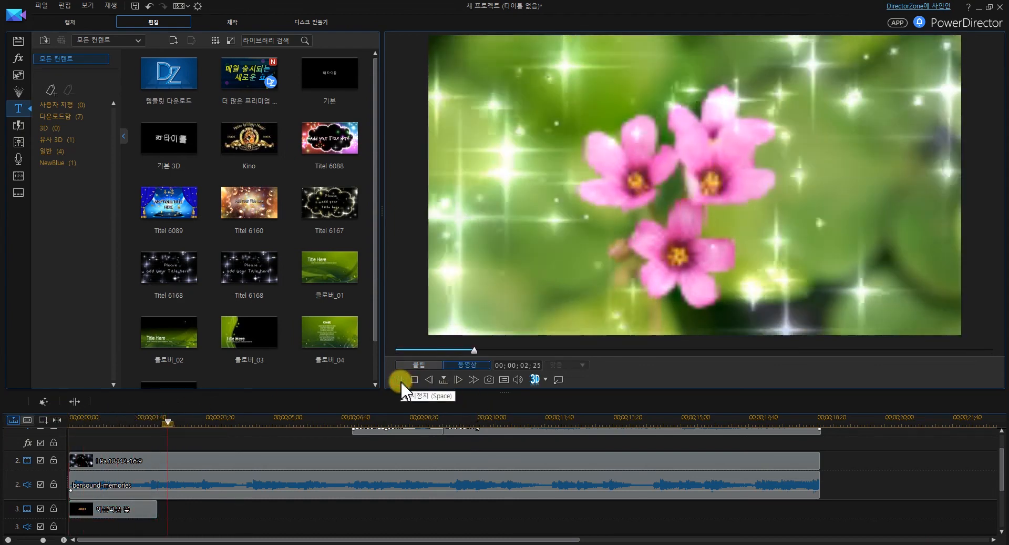
{"action": "left_click", "coordinate": [400, 380]}
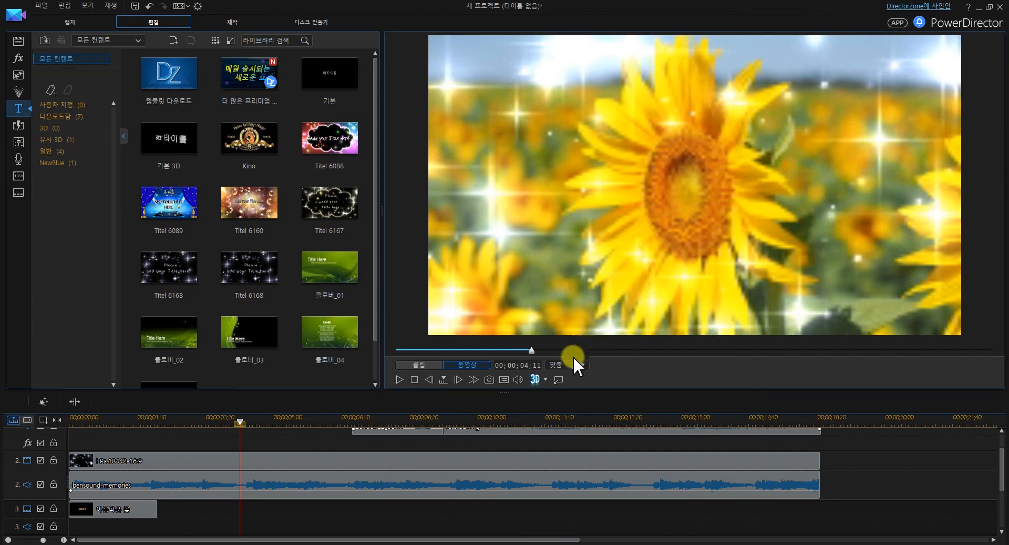
Set the preview quality to Full HD resolution and play back part of the sunflower section to check it
{"action": "left_click", "coordinate": [506, 381]}
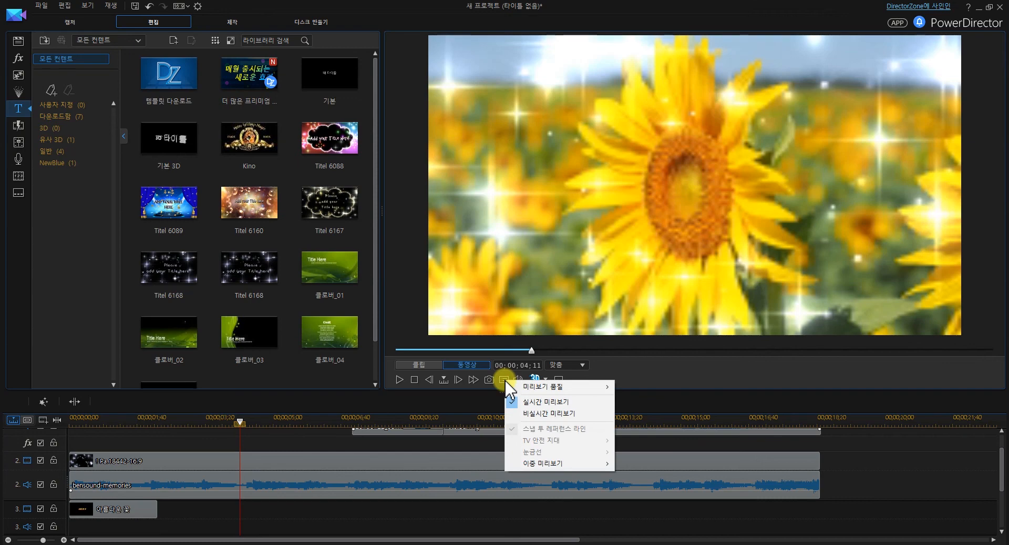
{"action": "mouse_move", "coordinate": [583, 388]}
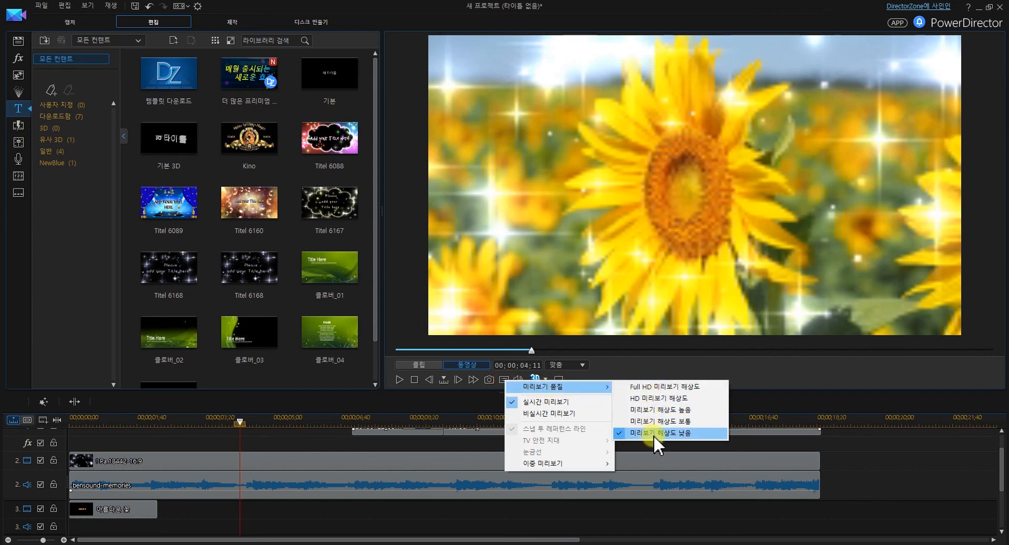
{"action": "left_click", "coordinate": [688, 399]}
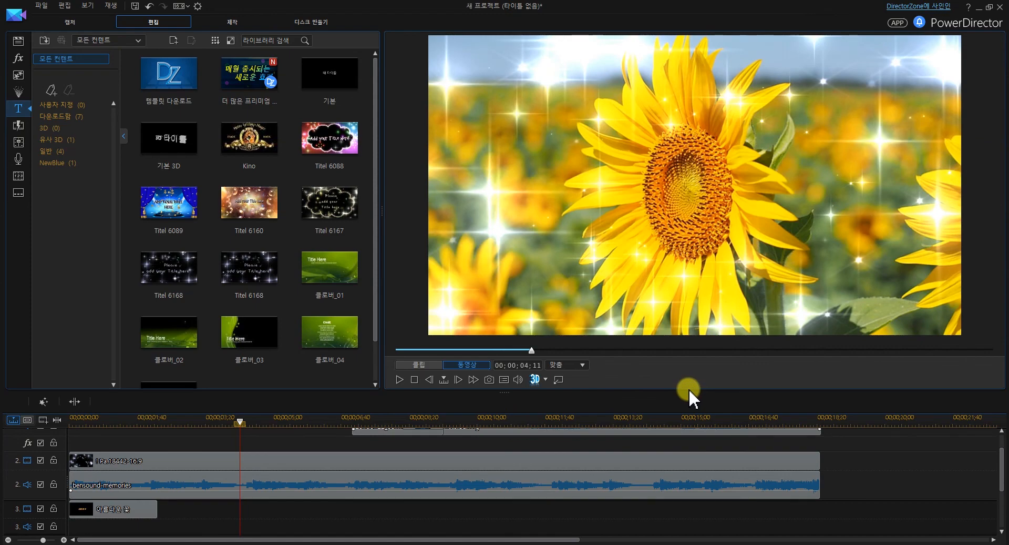
{"action": "left_click", "coordinate": [401, 380]}
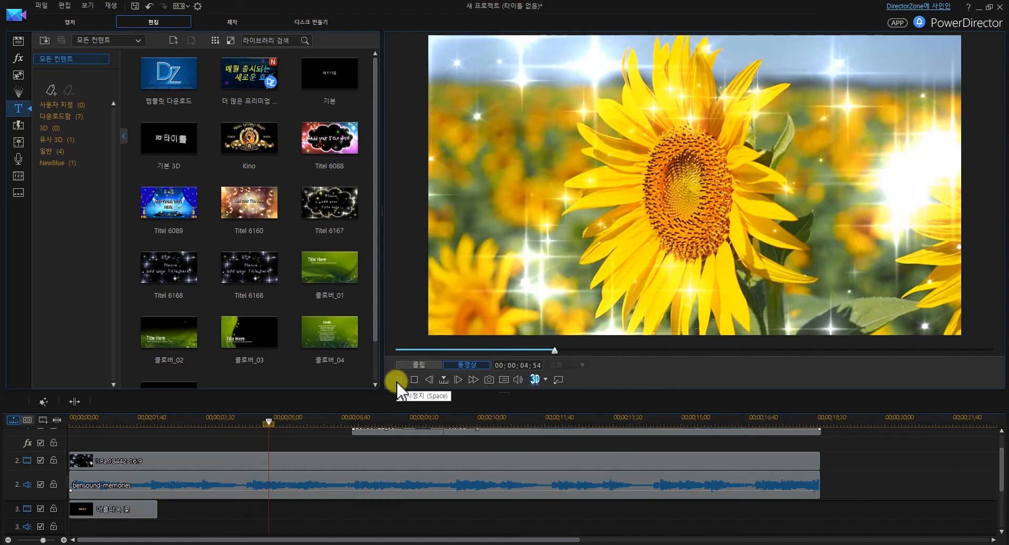
{"action": "left_click", "coordinate": [399, 379]}
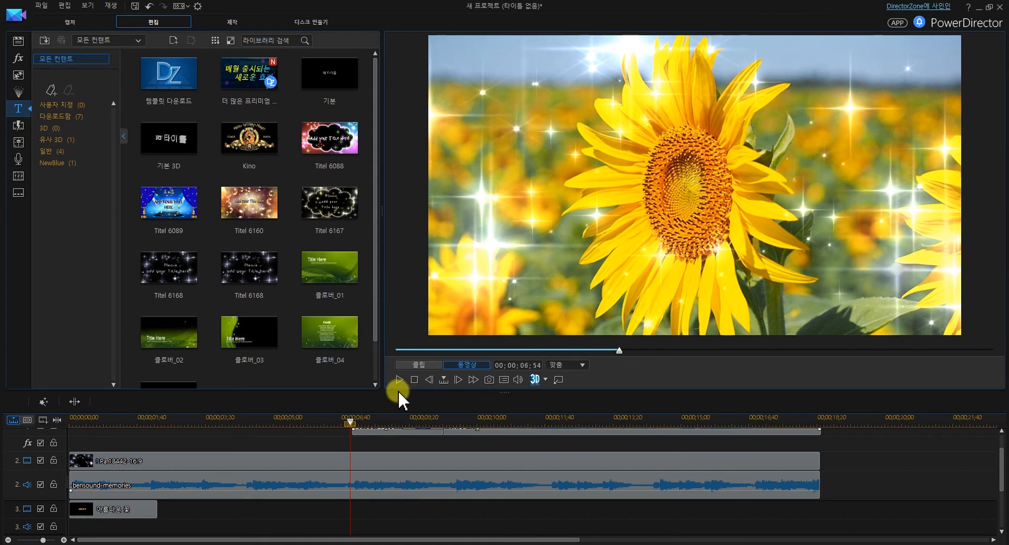
Set up production as Windows Media with the Windows Media Video 9 320x240/30p (300 Kbps) profile
{"action": "left_click", "coordinate": [235, 20]}
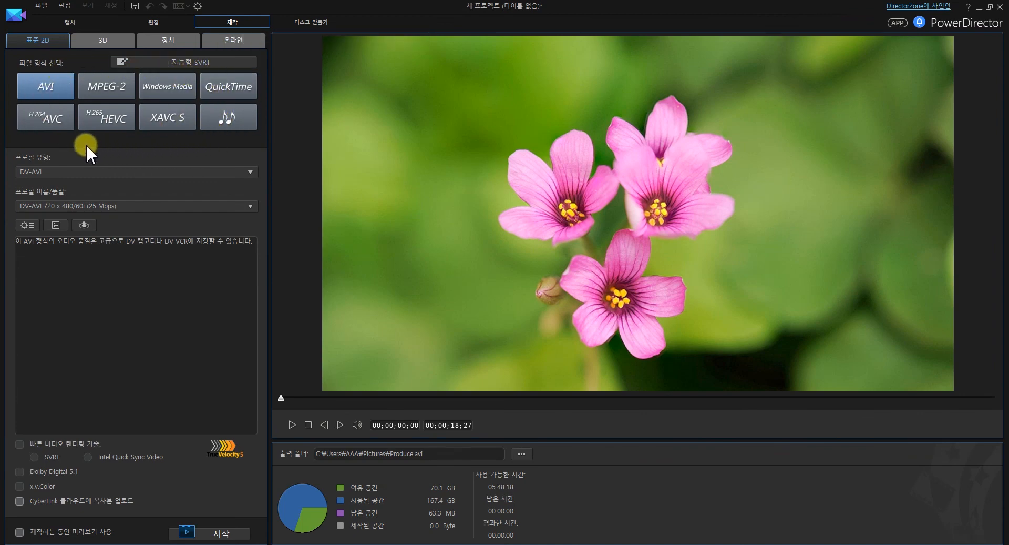
{"action": "left_click", "coordinate": [174, 87]}
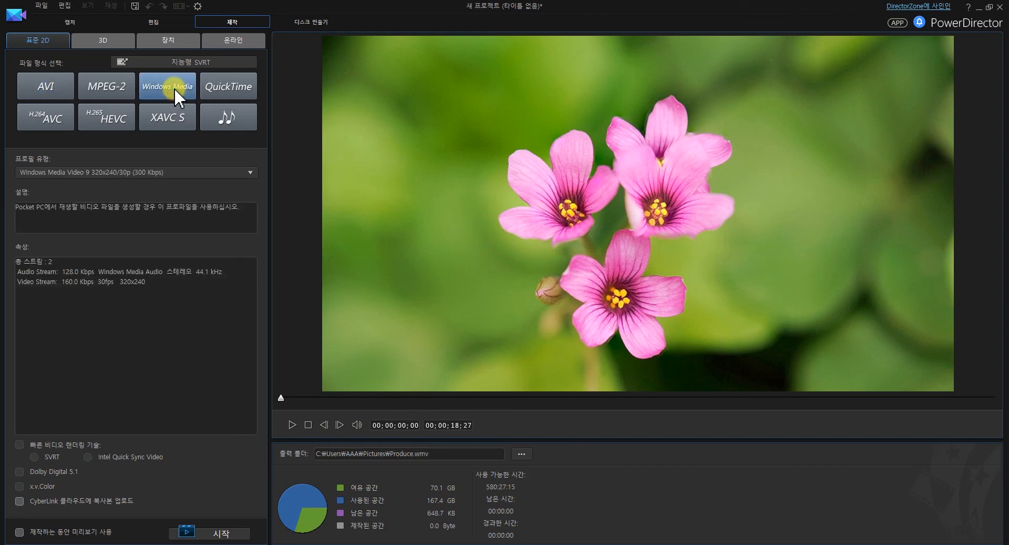
{"action": "left_click", "coordinate": [176, 171]}
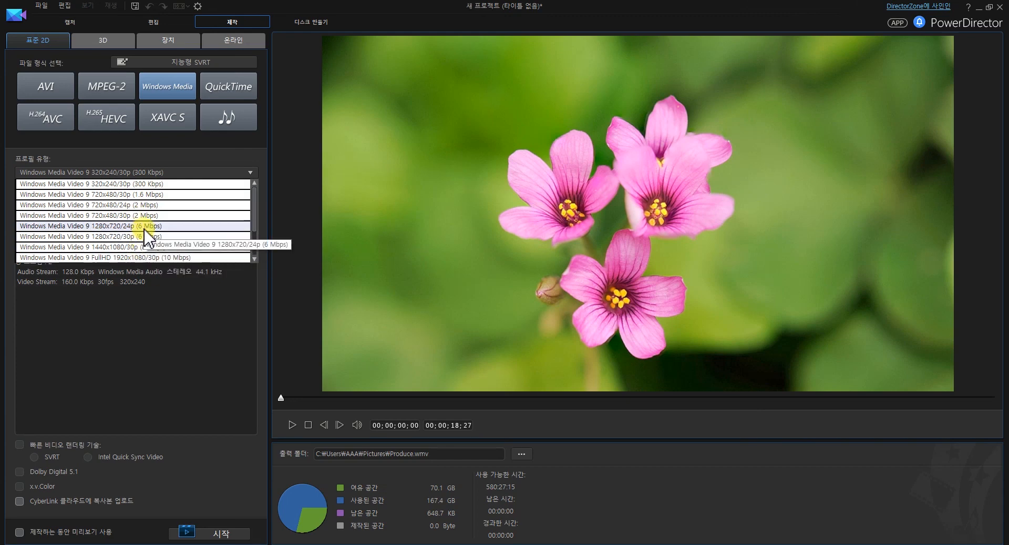
{"action": "left_click", "coordinate": [141, 183]}
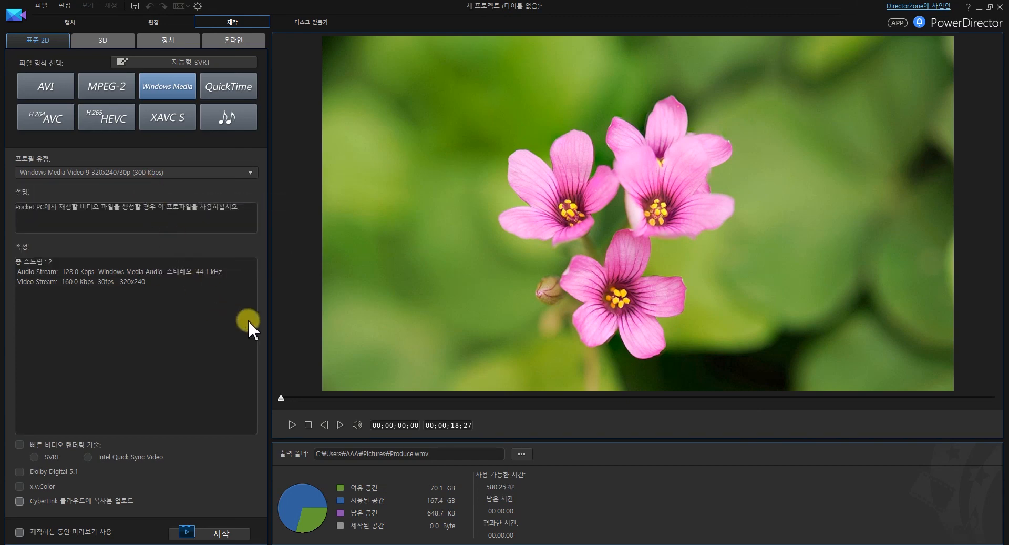
Name the output file 꽃 in the 사진 folder and start producing the video
{"action": "left_click", "coordinate": [522, 453]}
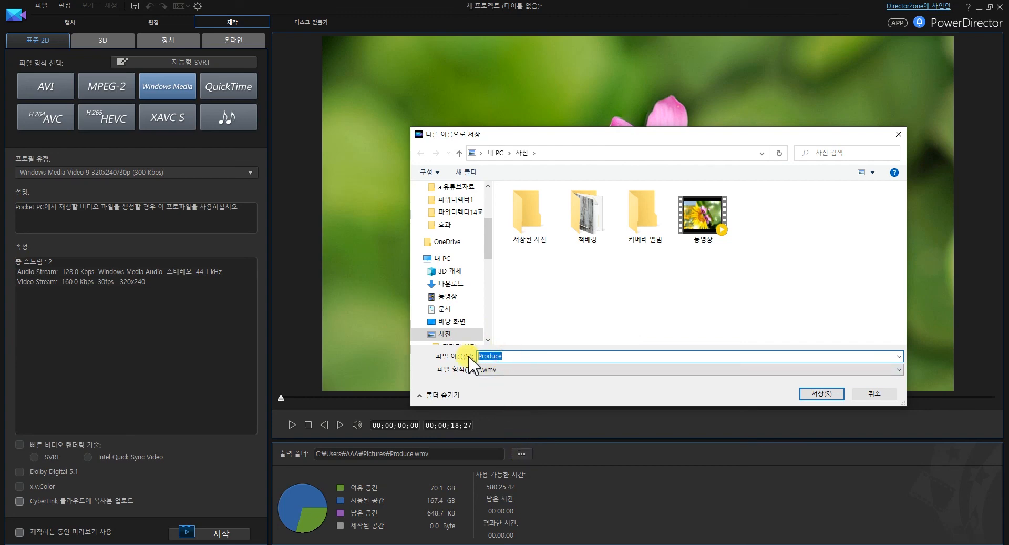
{"action": "type", "text": "꽃"}
{"action": "key", "text": "Return"}
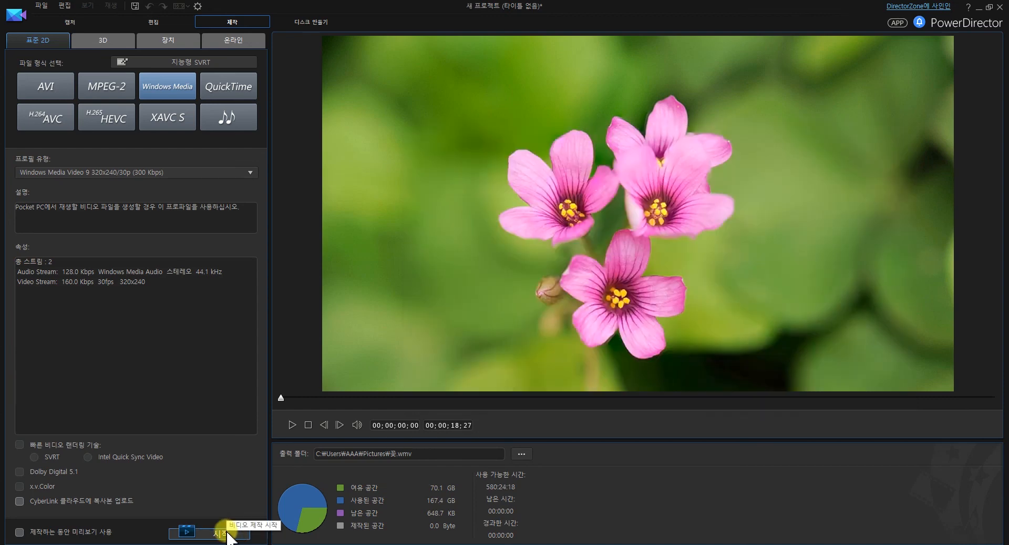
{"action": "left_click", "coordinate": [230, 536]}
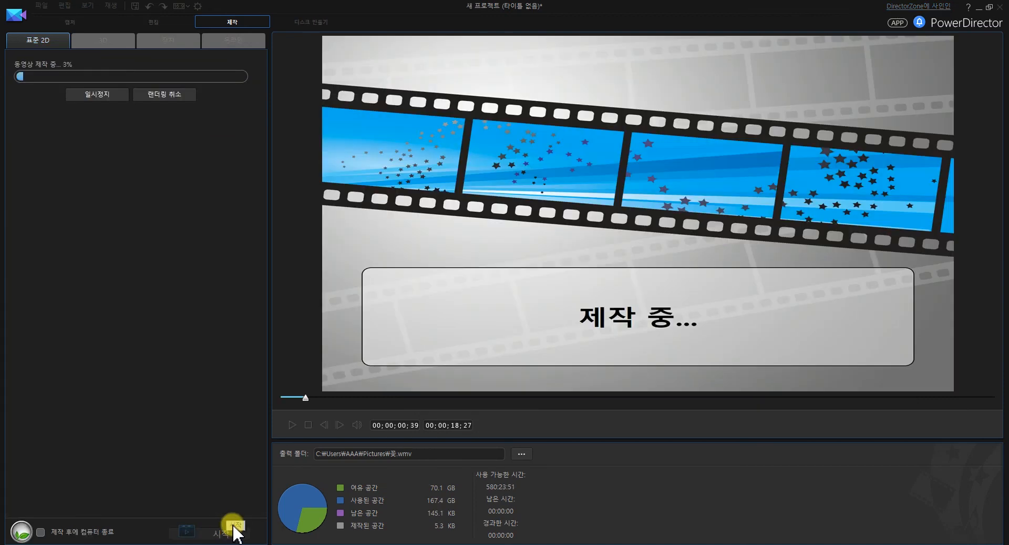